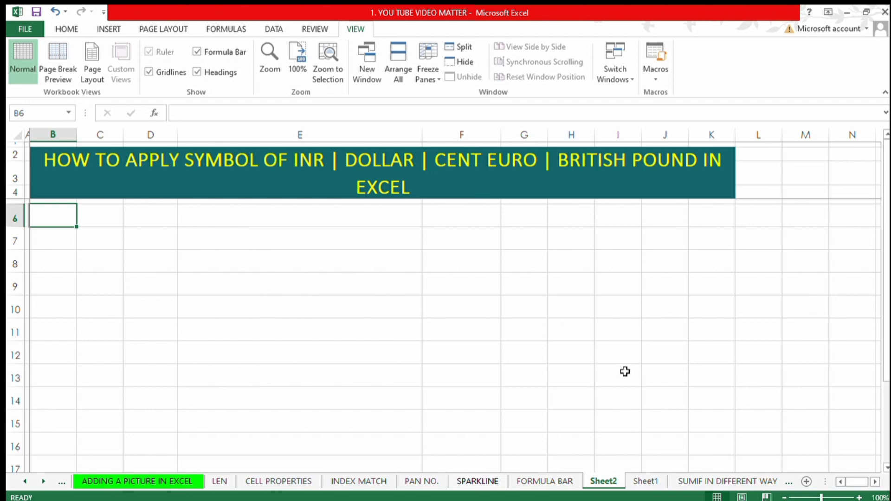
Edit the title cell to insert a "|" separator between CENT and EURO.
{"action": "key", "text": "Up"}
{"action": "key", "text": "F2"}
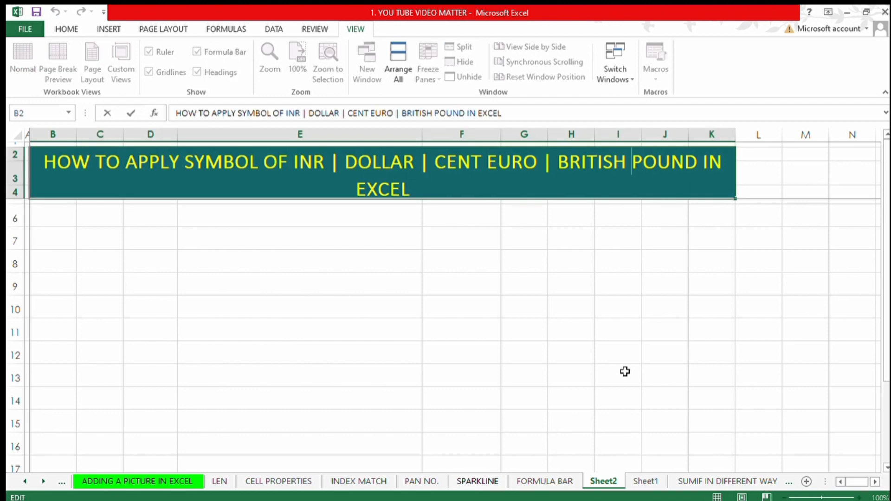
{"action": "key", "text": "ctrl+Left"}
{"action": "key", "text": "ctrl+Left"}
{"action": "key", "text": "ctrl+Left"}
{"action": "type", "text": "|"}
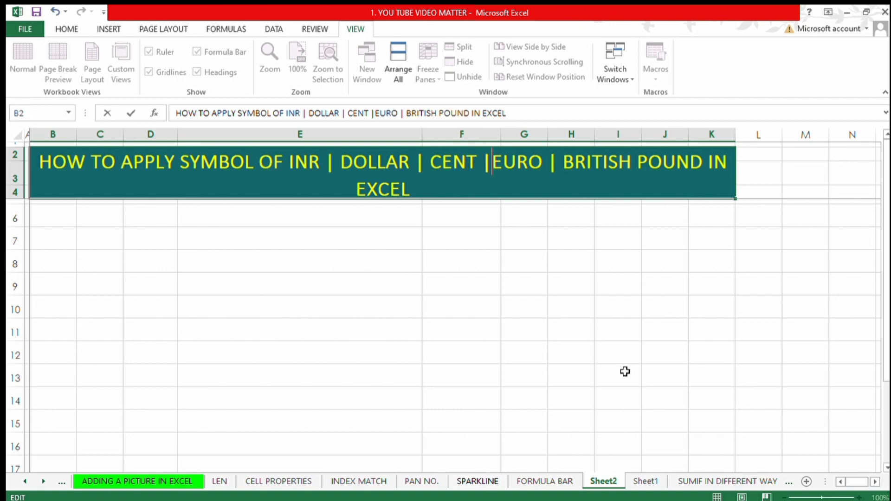
{"action": "key", "text": "Tab"}
Enter the value 25 in each cell of F6:F10.
{"action": "key", "text": "Left"}
{"action": "key", "text": "Down"}
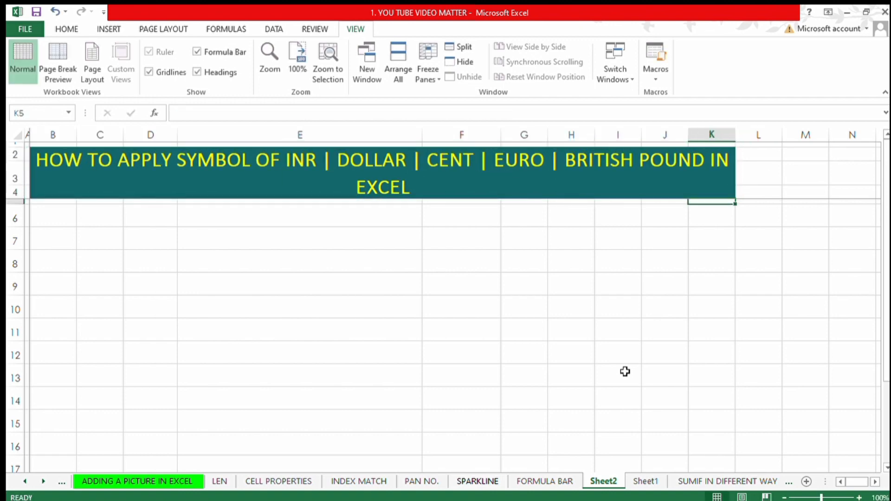
{"action": "key", "text": "Down"}
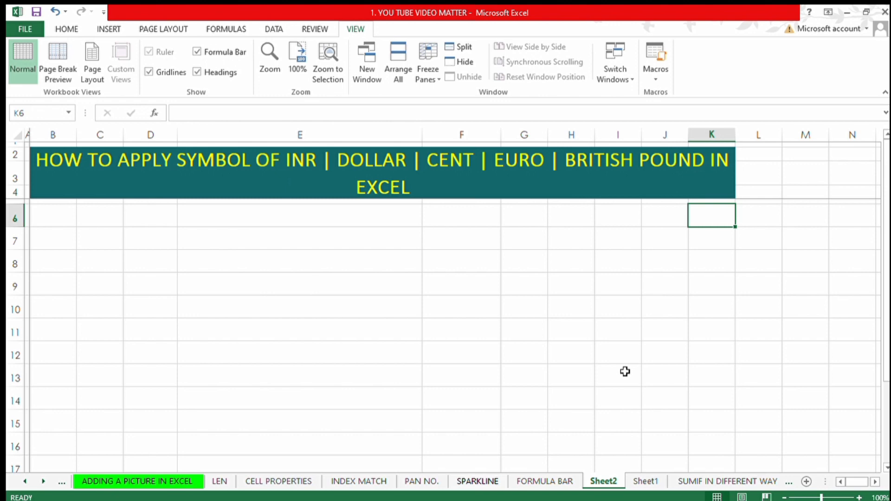
{"action": "key", "text": "Left"}
{"action": "key", "text": "Left"}
{"action": "key", "text": "Left"}
{"action": "key", "text": "Left"}
{"action": "key", "text": "Left"}
{"action": "key", "text": "Left"}
{"action": "key", "text": "Left"}
{"action": "key", "text": "Left"}
{"action": "key", "text": "Left"}
{"action": "key", "text": "Left"}
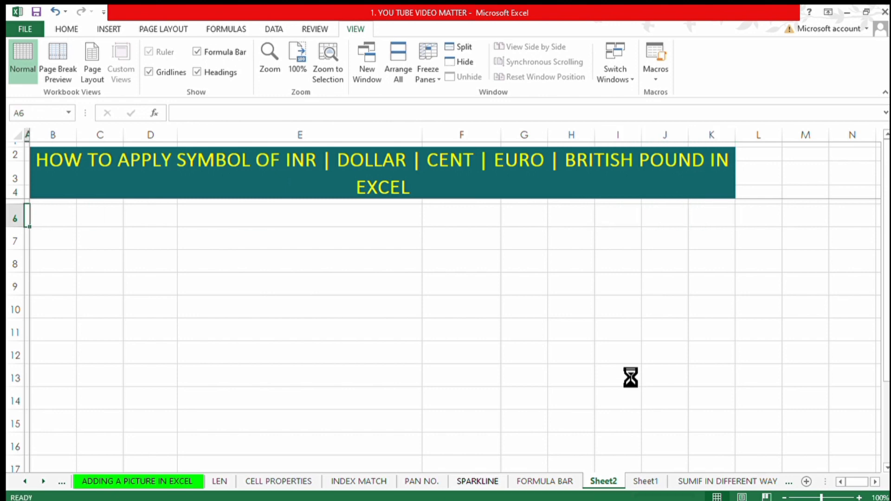
{"action": "key", "text": "Right"}
{"action": "key", "text": "Right"}
{"action": "key", "text": "Right"}
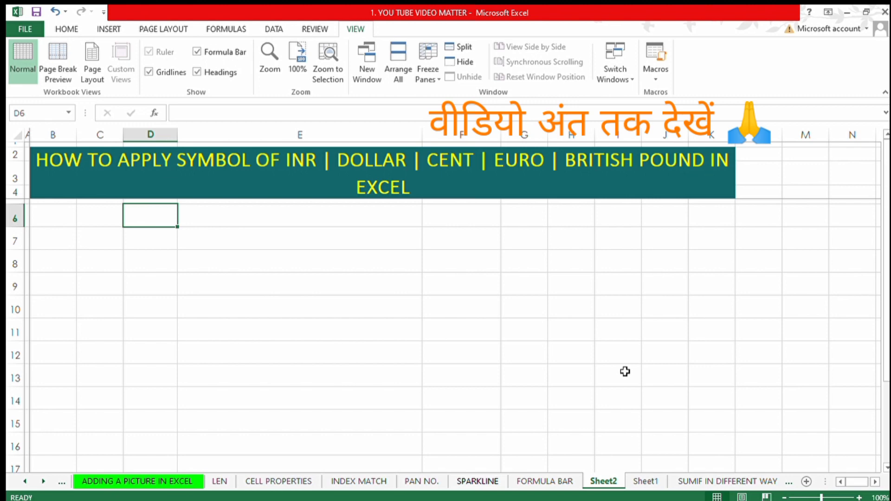
{"action": "key", "text": "Right"}
{"action": "key", "text": "Right"}
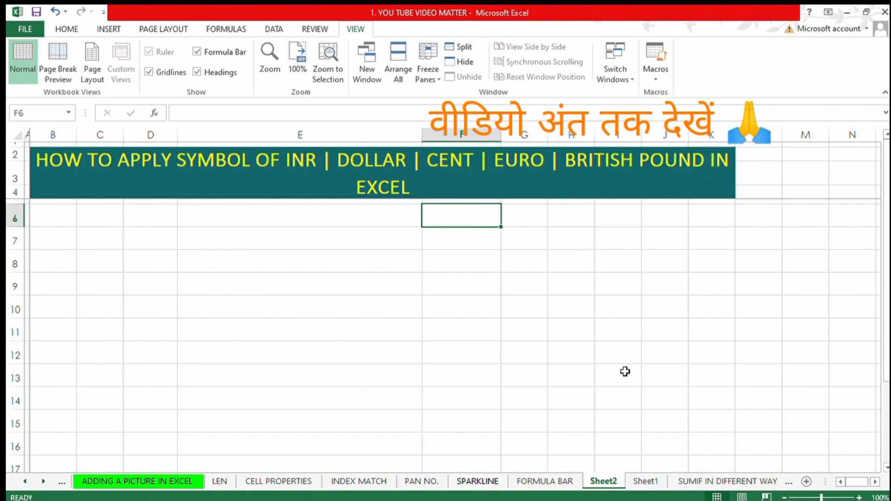
{"action": "type", "text": "5"}
{"action": "key", "text": "Return"}
{"action": "key", "text": "Up"}
{"action": "type", "text": "25"}
{"action": "key", "text": "Return"}
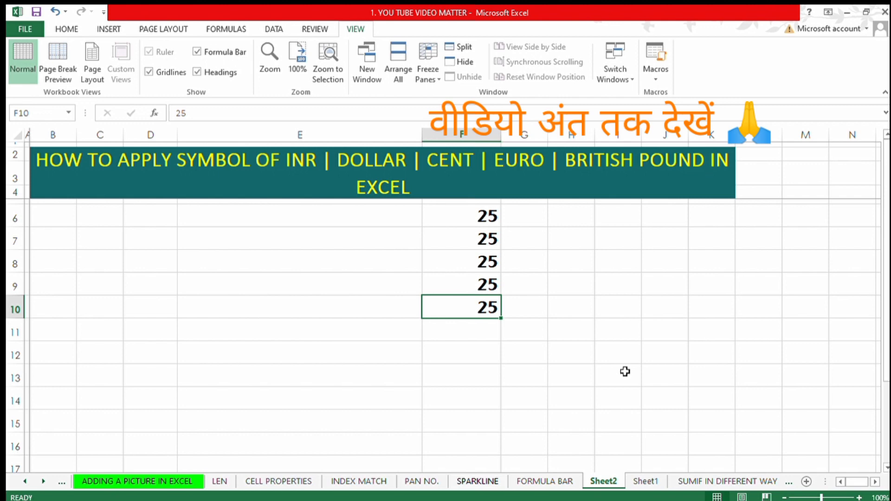
Enter the labels INR 25, DOLLAR 25 and CENT 25 in E6:E8.
{"action": "key", "text": "Up"}
{"action": "key", "text": "Up"}
{"action": "key", "text": "Up"}
{"action": "key", "text": "Up"}
{"action": "key", "text": "Right"}
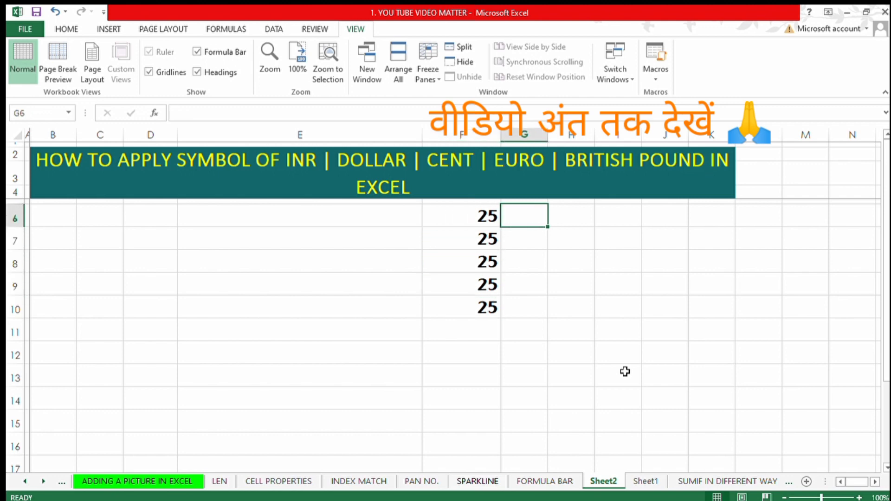
{"action": "key", "text": "Left"}
{"action": "key", "text": "Left"}
{"action": "type", "text": "INR 25"}
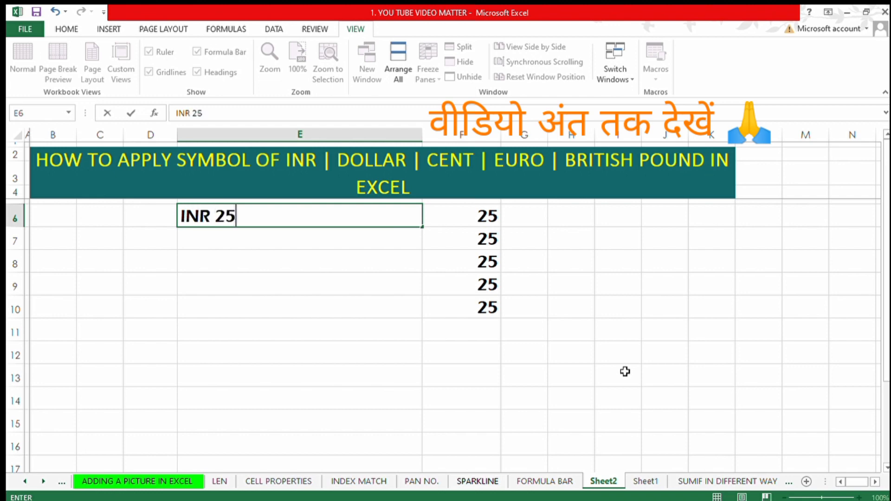
{"action": "key", "text": "Return"}
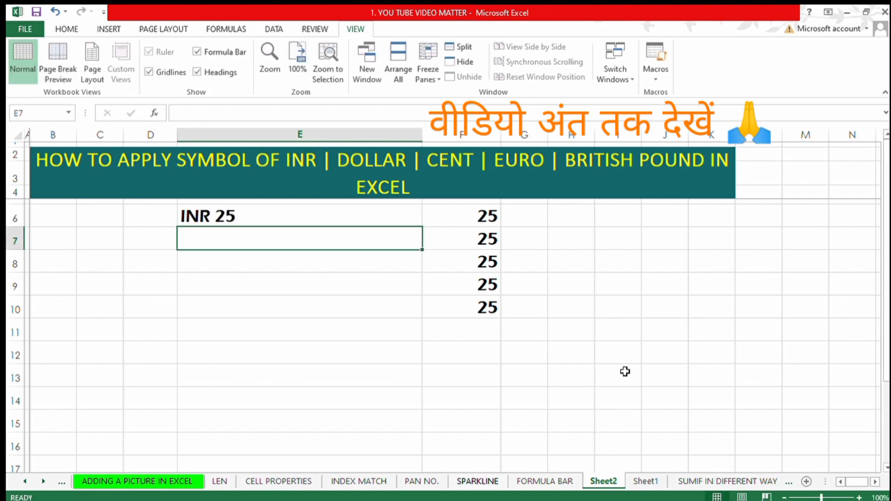
{"action": "type", "text": "D"}
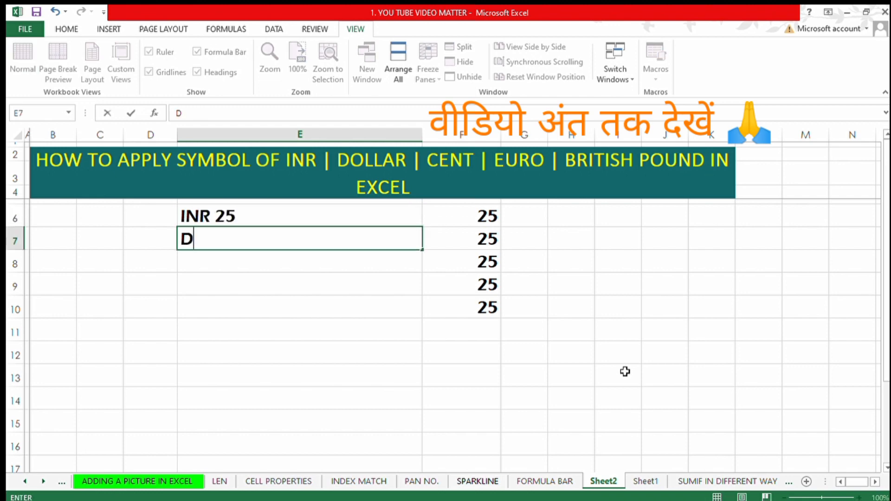
{"action": "type", "text": "OLLAR 25"}
{"action": "key", "text": "Return"}
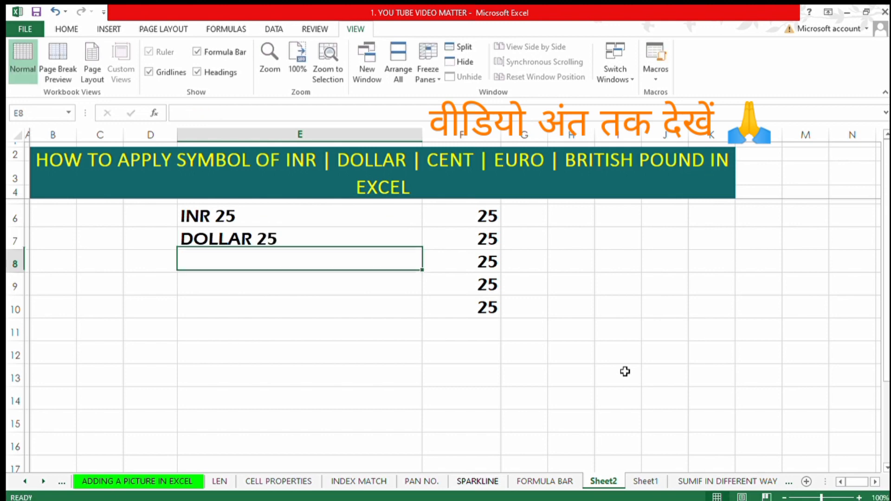
{"action": "type", "text": "CENT 25"}
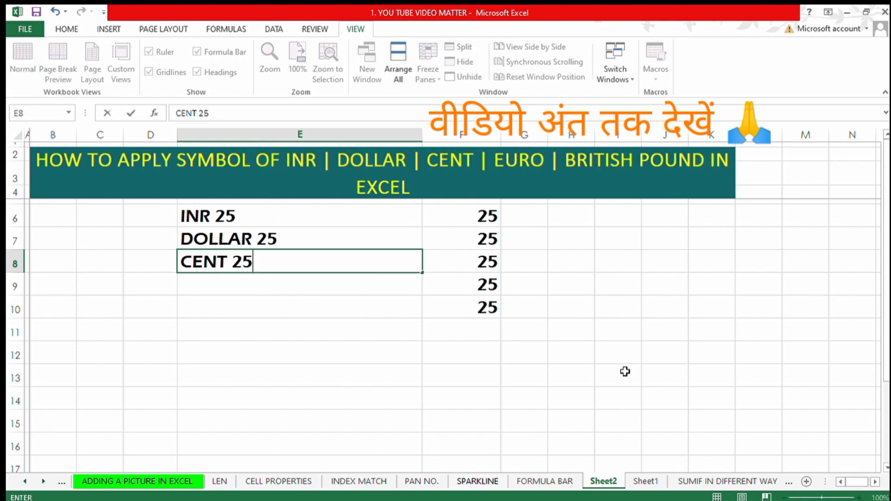
{"action": "key", "text": "Return"}
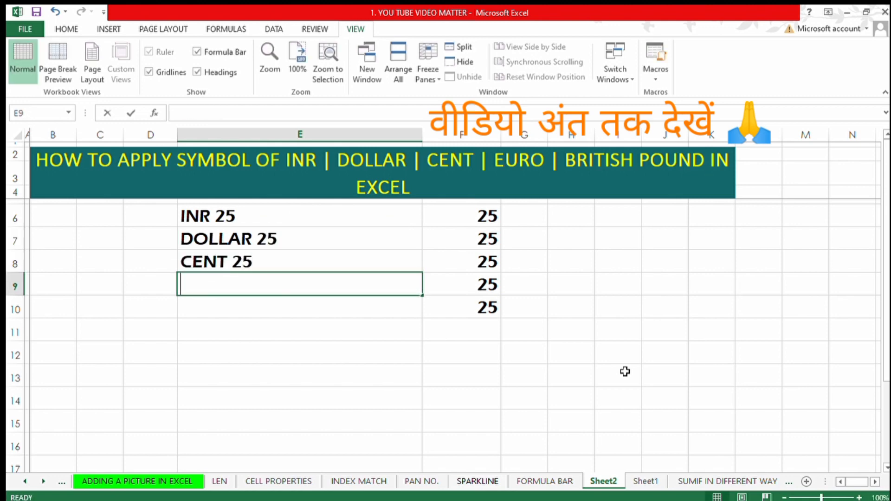
Enter the labels EURO 25 and BRITISH POUND 25 in E9:E10.
{"action": "type", "text": "EURO 25"}
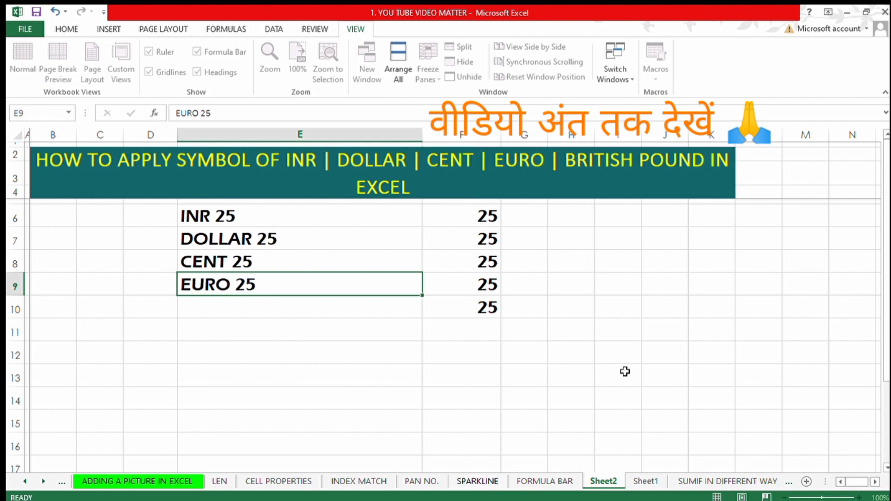
{"action": "key", "text": "Return"}
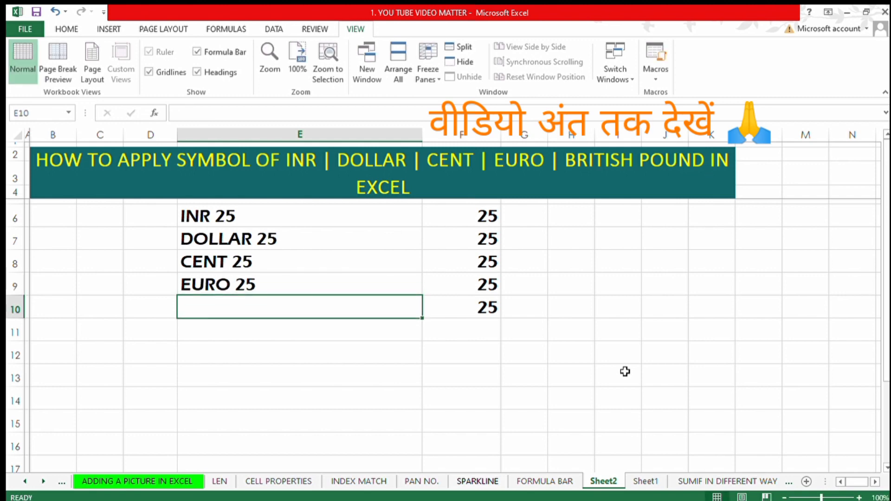
{"action": "type", "text": "BRITH"}
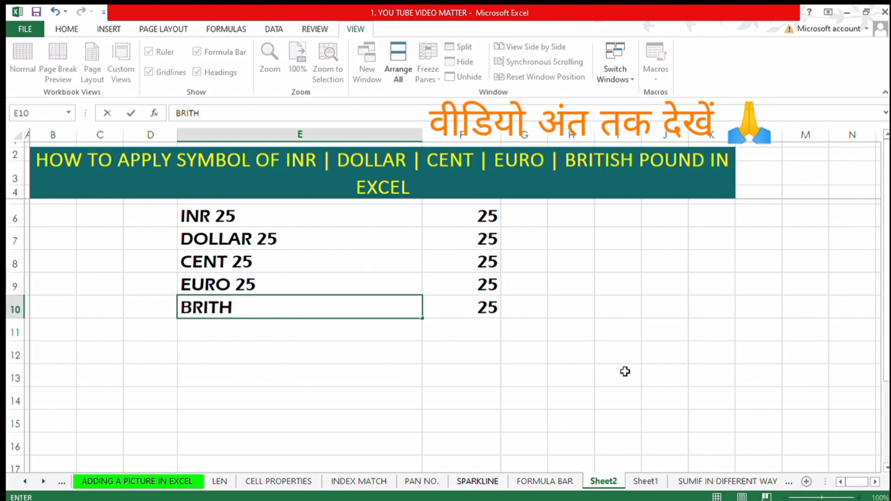
{"action": "key", "text": "BackSpace"}
{"action": "key", "text": "BackSpace"}
{"action": "type", "text": "TISH POUN"}
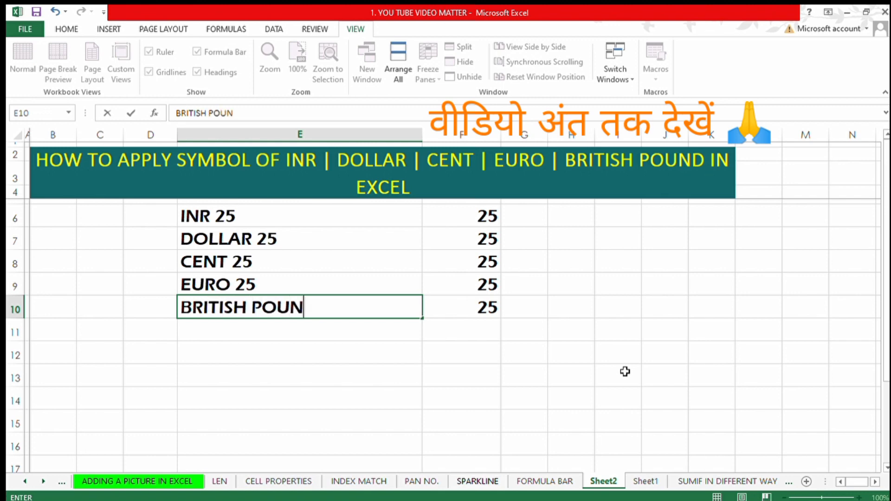
{"action": "type", "text": "D 25"}
{"action": "key", "text": "Return"}
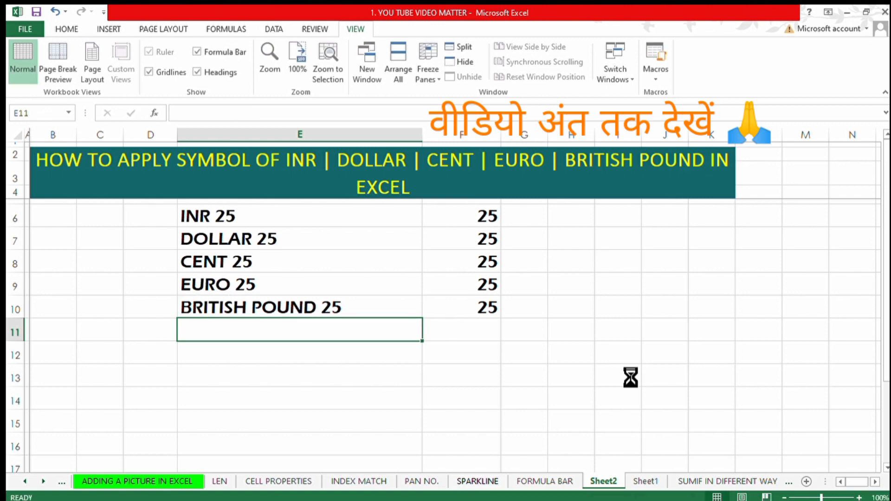
Enter the currency codes INR 25 and USD 25 in D6:D7.
{"action": "key", "text": "Up"}
{"action": "key", "text": "Up"}
{"action": "key", "text": "Up"}
{"action": "key", "text": "Up"}
{"action": "key", "text": "Up"}
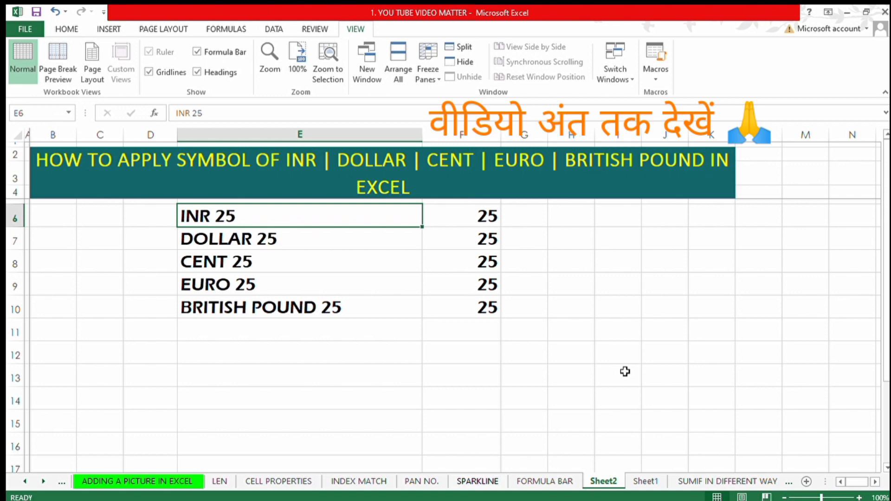
{"action": "key", "text": "Left"}
{"action": "type", "text": "INR 25"}
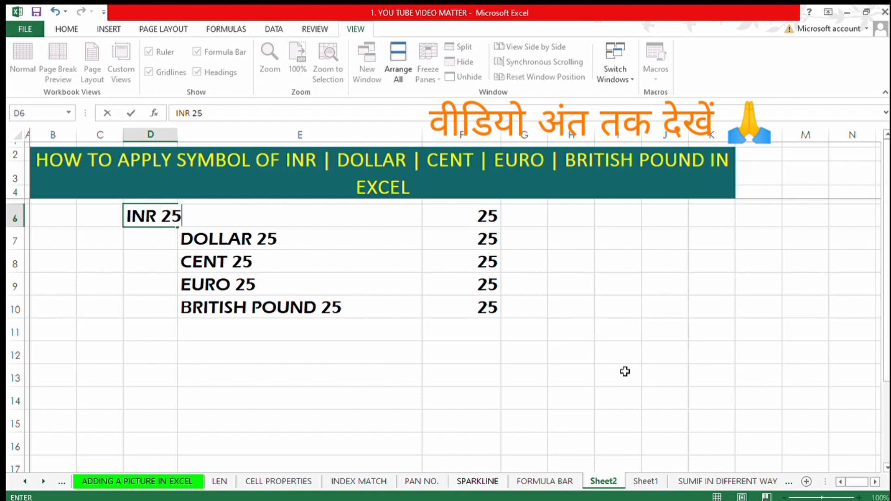
{"action": "key", "text": "Return"}
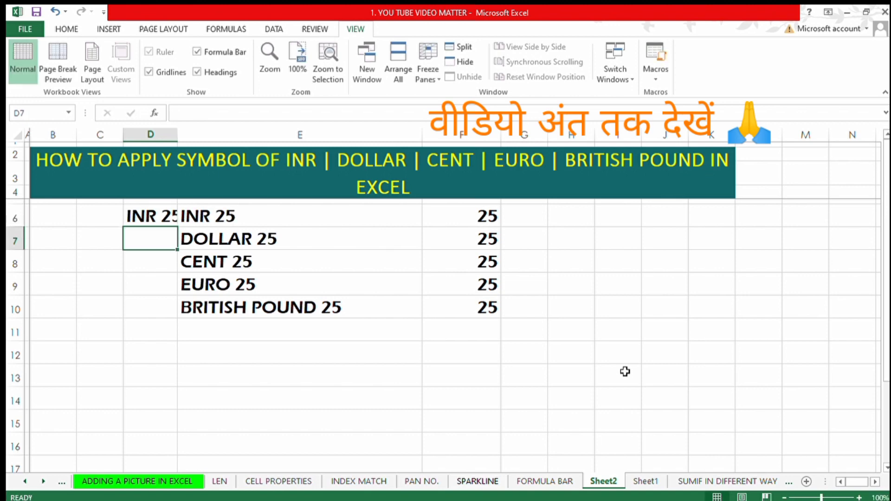
{"action": "type", "text": "USD 25"}
{"action": "key", "text": "Return"}
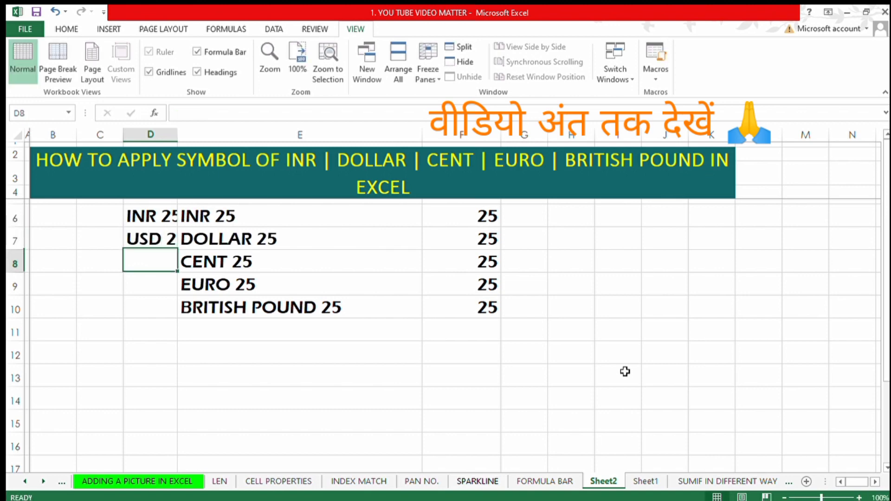
Enter CENT 25, EUR 25 and GBP 25 in D8:D10.
{"action": "type", "text": "CENT 2"}
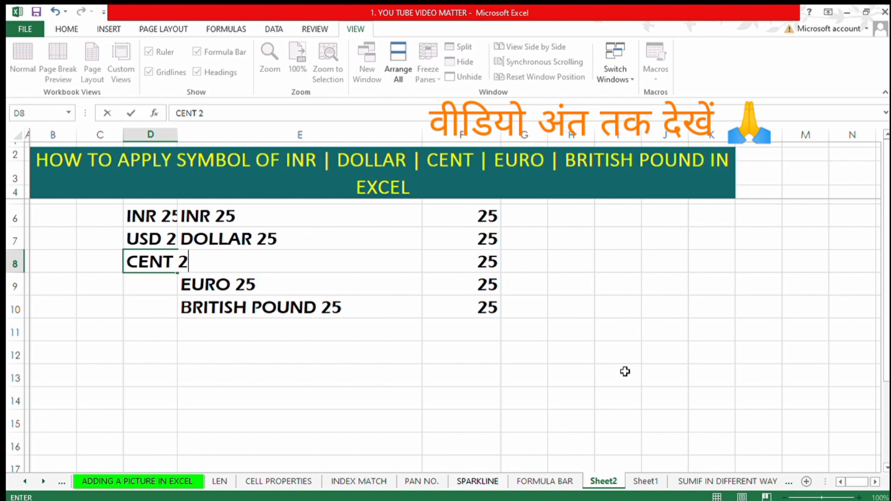
{"action": "type", "text": "5"}
{"action": "key", "text": "Return"}
{"action": "type", "text": "EUR "}
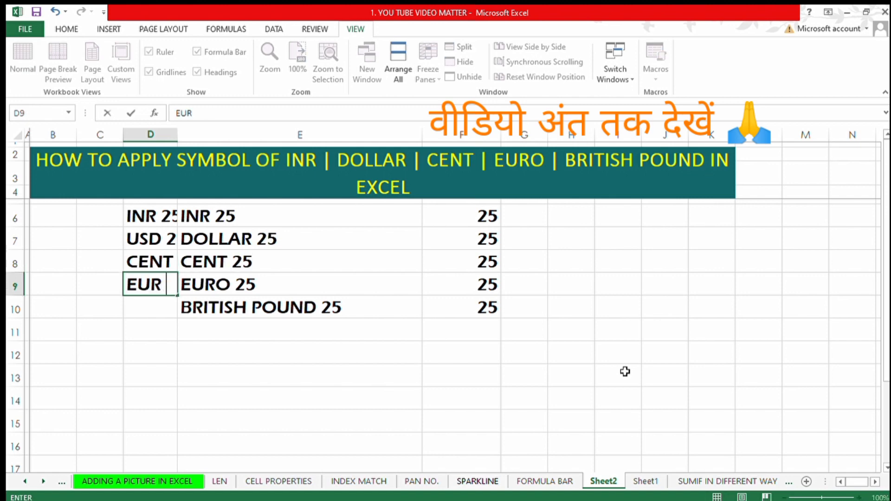
{"action": "type", "text": "25"}
{"action": "key", "text": "Return"}
{"action": "type", "text": "P"}
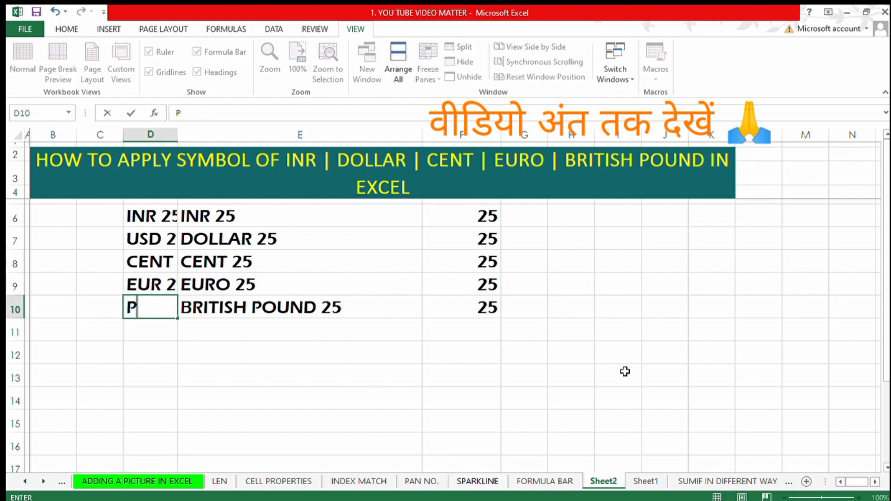
{"action": "key", "text": "Escape"}
{"action": "type", "text": "GBP 2"}
{"action": "key", "text": "Up"}
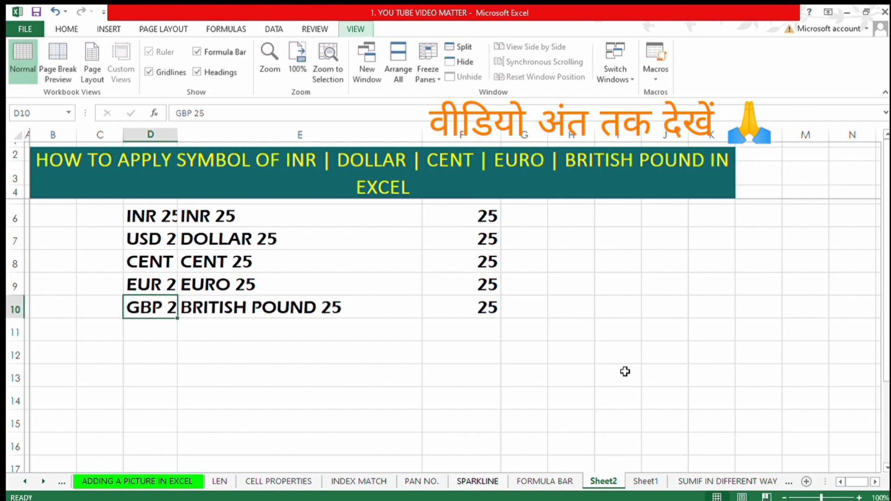
AutoFit the width of column D to its labels.
{"action": "key", "text": "alt+h"}
{"action": "key", "text": "o"}
{"action": "key", "text": "i"}
{"action": "key", "text": "Up"}
{"action": "key", "text": "Up"}
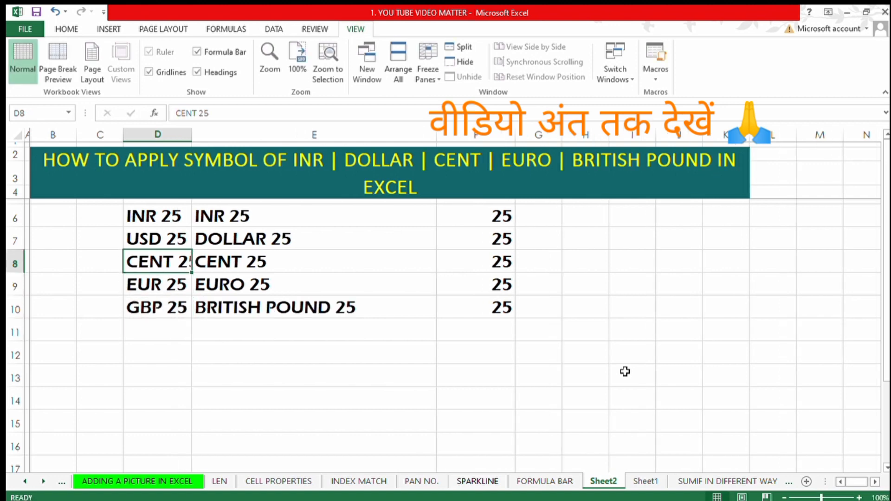
{"action": "key", "text": "alt+h"}
{"action": "key", "text": "o"}
{"action": "key", "text": "i"}
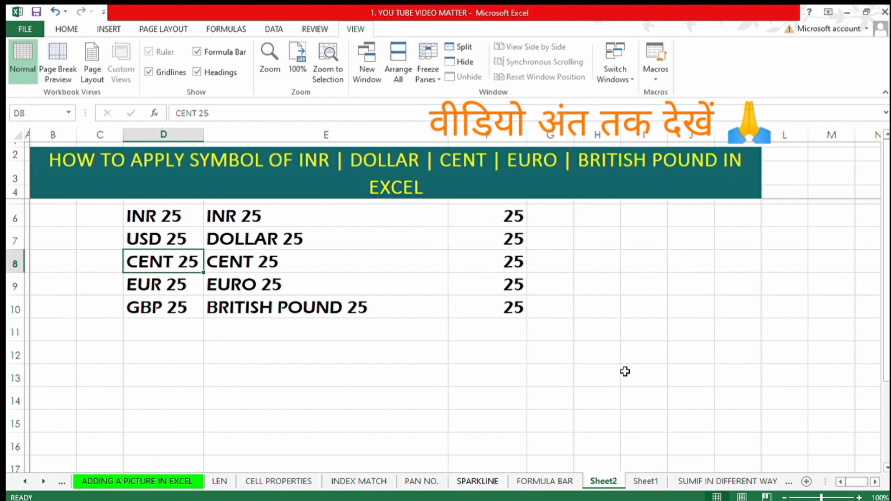
Select the values in F6:F10 and open the Number format settings.
{"action": "key", "text": "Right"}
{"action": "key", "text": "Right"}
{"action": "key", "text": "Right"}
{"action": "key", "text": "Left"}
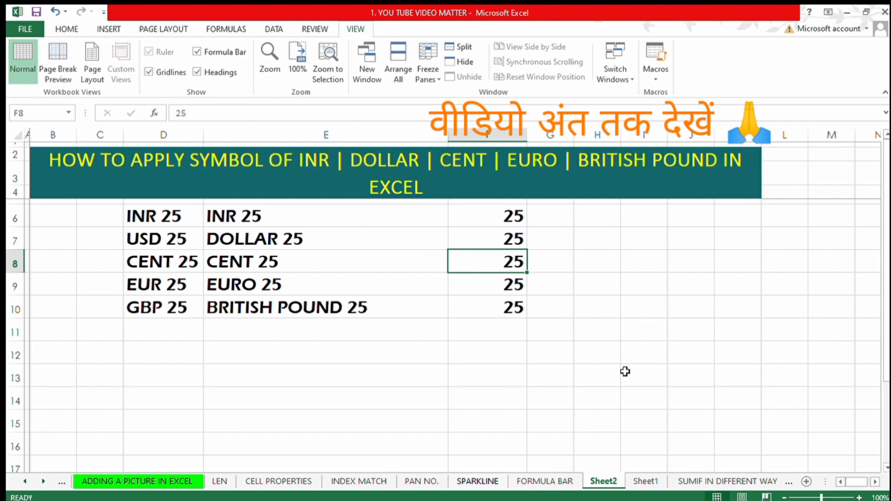
{"action": "key", "text": "Up"}
{"action": "key", "text": "Up"}
{"action": "key", "text": "ctrl+shift+Down"}
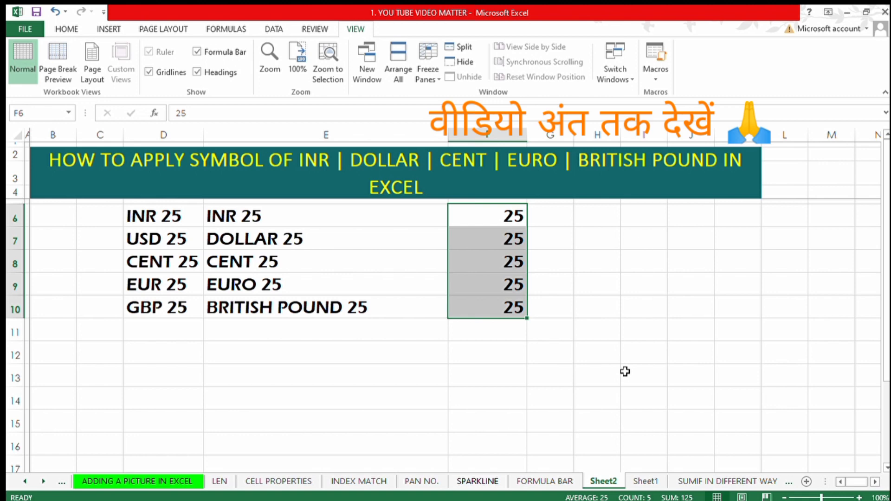
{"action": "left_click", "coordinate": [66, 29]}
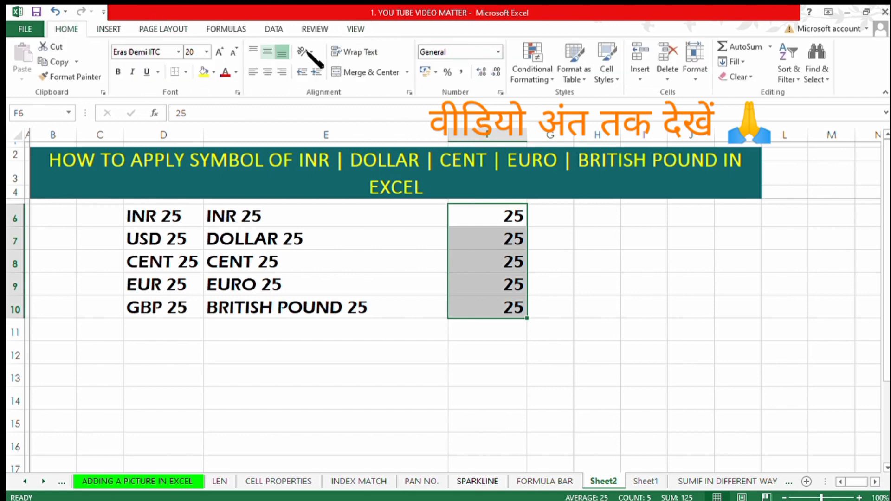
{"action": "left_click", "coordinate": [498, 90]}
{"action": "key", "text": "Down"}
{"action": "key", "text": "Down"}
{"action": "key", "text": "Down"}
{"action": "key", "text": "Down"}
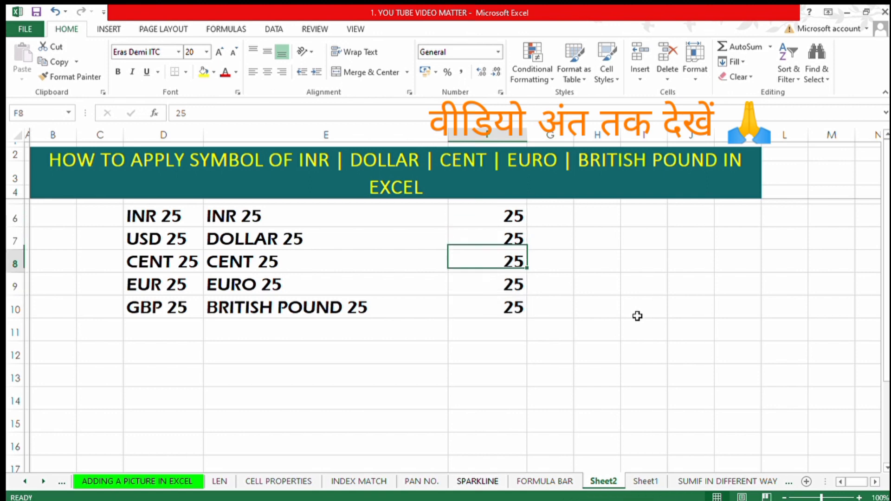
{"action": "key", "text": "Up"}
{"action": "key", "text": "Down"}
{"action": "key", "text": "Down"}
{"action": "key", "text": "Down"}
{"action": "key", "text": "Down"}
{"action": "key", "text": "Down"}
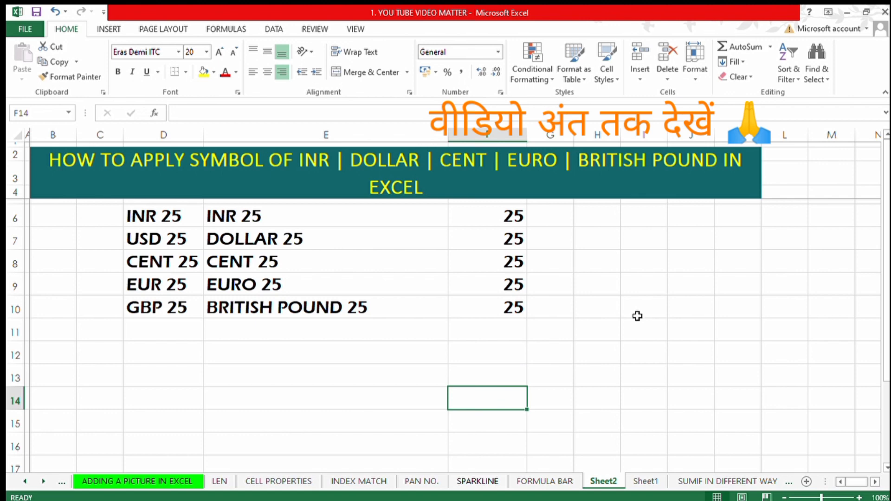
{"action": "key", "text": "Up"}
{"action": "key", "text": "Up"}
{"action": "key", "text": "Up"}
{"action": "key", "text": "Up"}
{"action": "key", "text": "Up"}
{"action": "key", "text": "Up"}
{"action": "key", "text": "Up"}
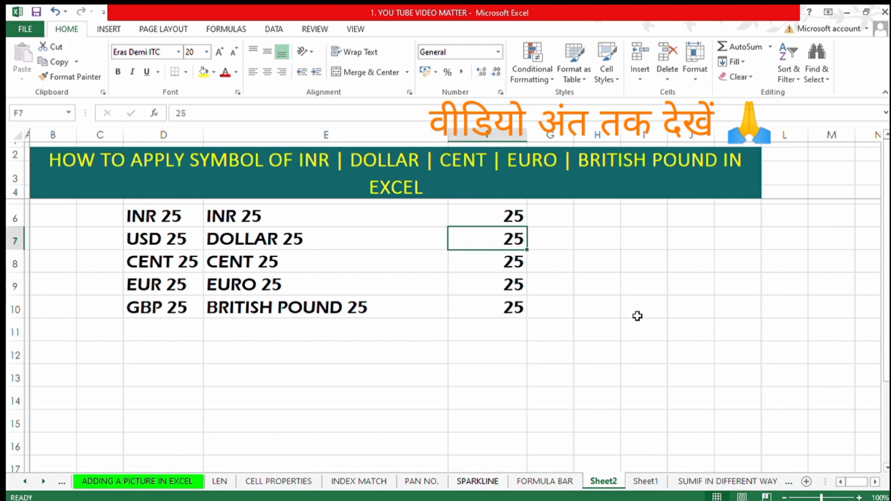
{"action": "key", "text": "Down"}
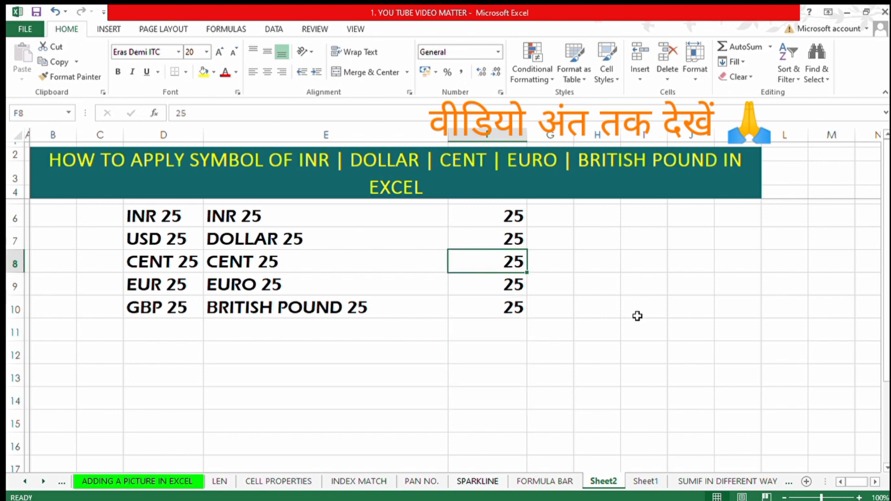
{"action": "key", "text": "Down"}
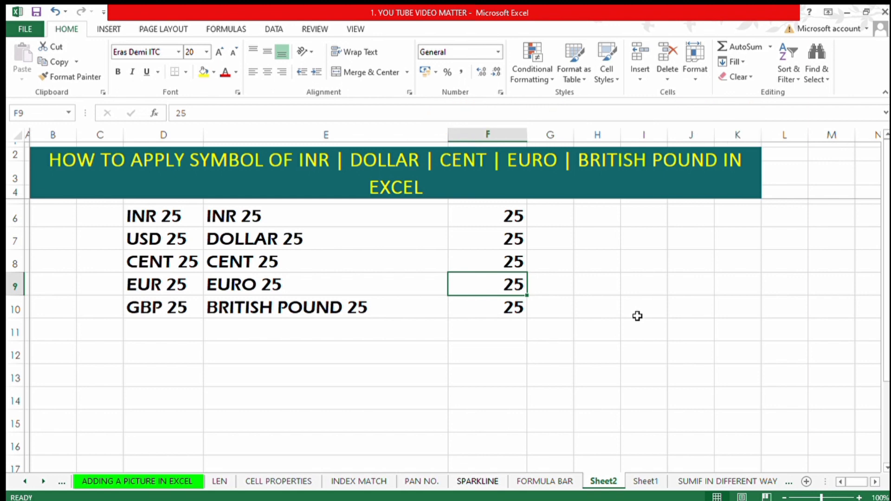
{"action": "key", "text": "Up"}
{"action": "key", "text": "Up"}
{"action": "key", "text": "Up"}
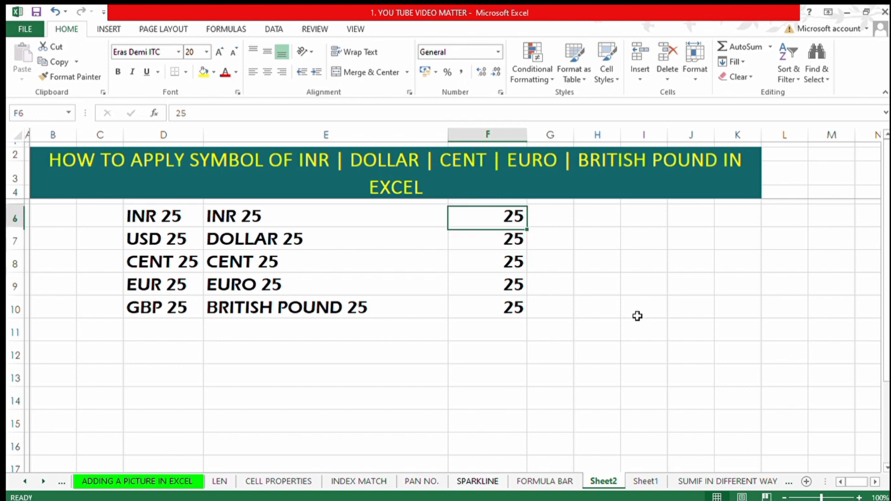
Enter the currency codes INR and USD as headings in H6 and I6.
{"action": "key", "text": "Right"}
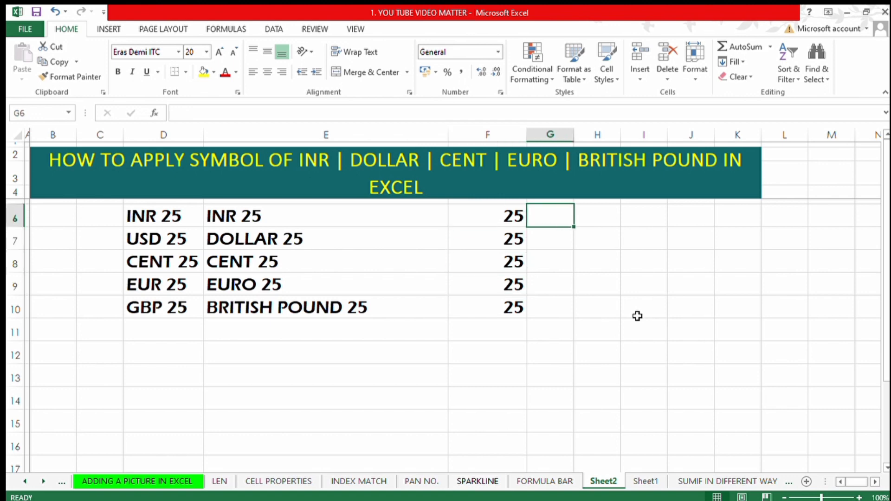
{"action": "key", "text": "Right"}
{"action": "type", "text": "INR"}
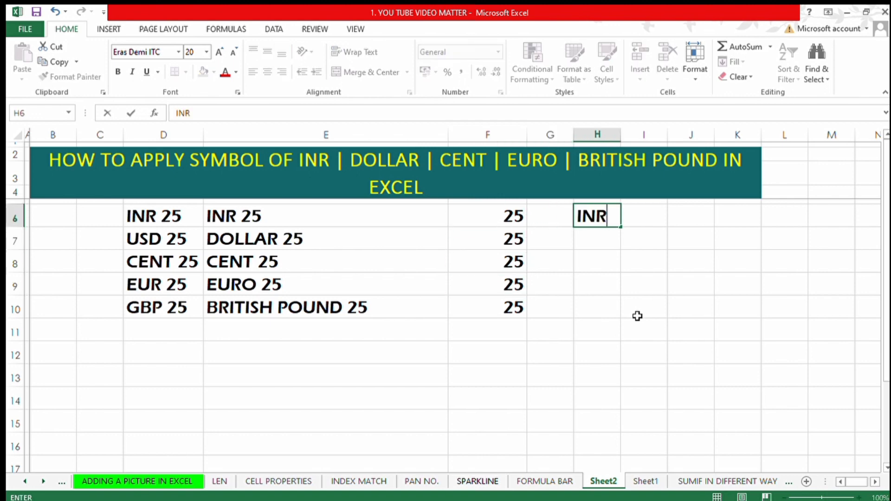
{"action": "key", "text": "Right"}
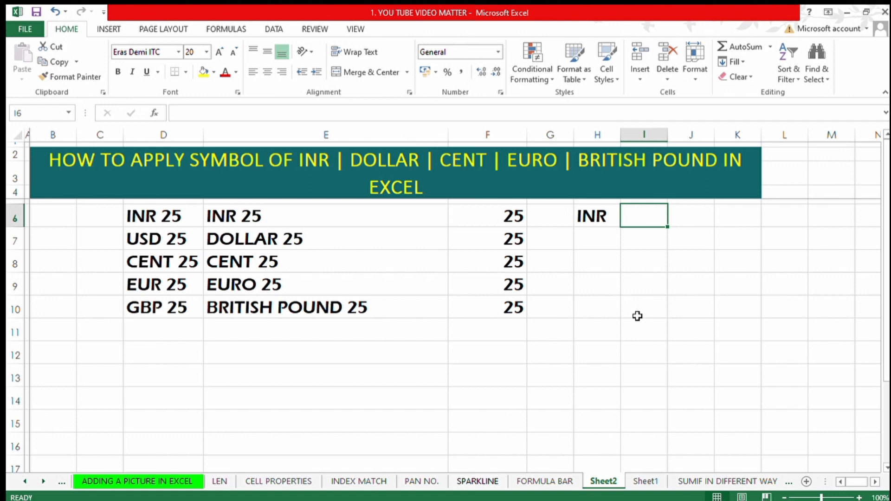
{"action": "type", "text": "USD"}
{"action": "key", "text": "Return"}
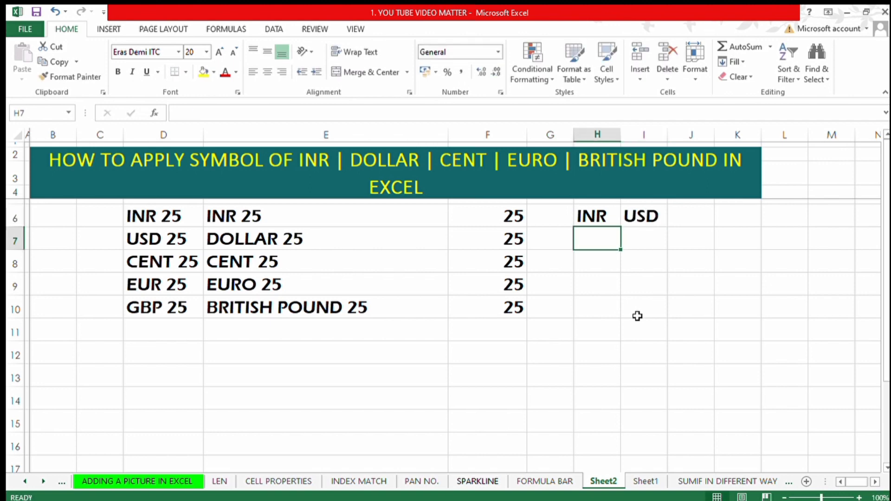
Enter the currency codes EUR and GBP as headings in J6 and K6.
{"action": "key", "text": "Up"}
{"action": "key", "text": "Right"}
{"action": "key", "text": "Right"}
{"action": "type", "text": "EUR"}
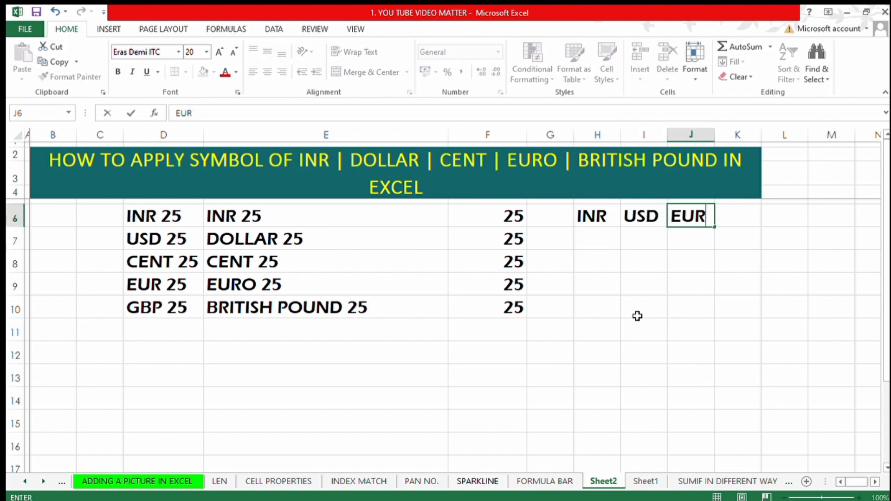
{"action": "key", "text": "Right"}
{"action": "type", "text": "GBP"}
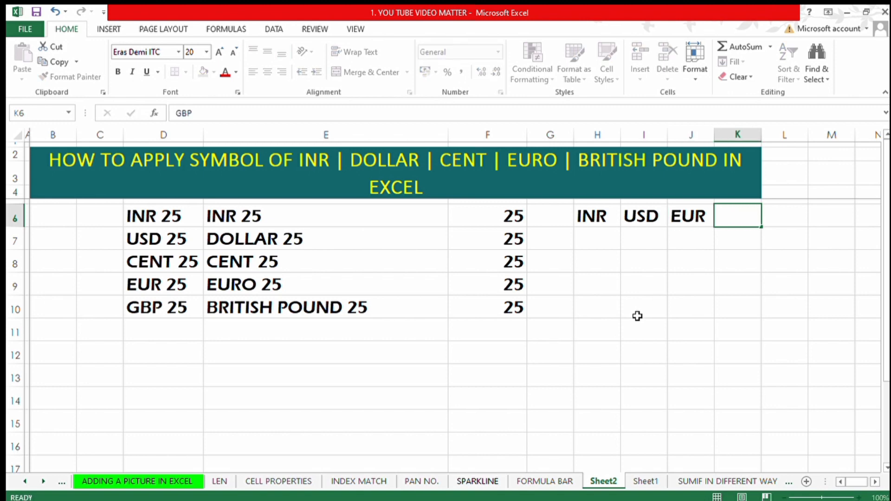
{"action": "key", "text": "Return"}
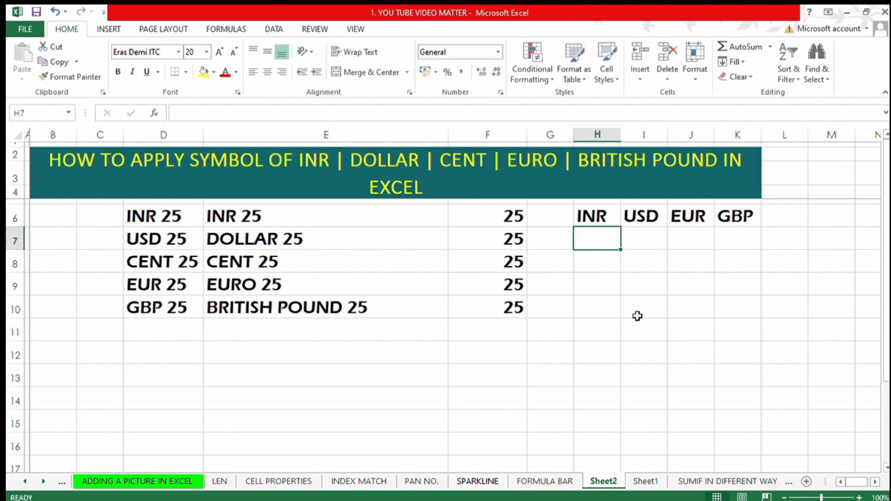
{"action": "key", "text": "ctrl+shift+Down"}
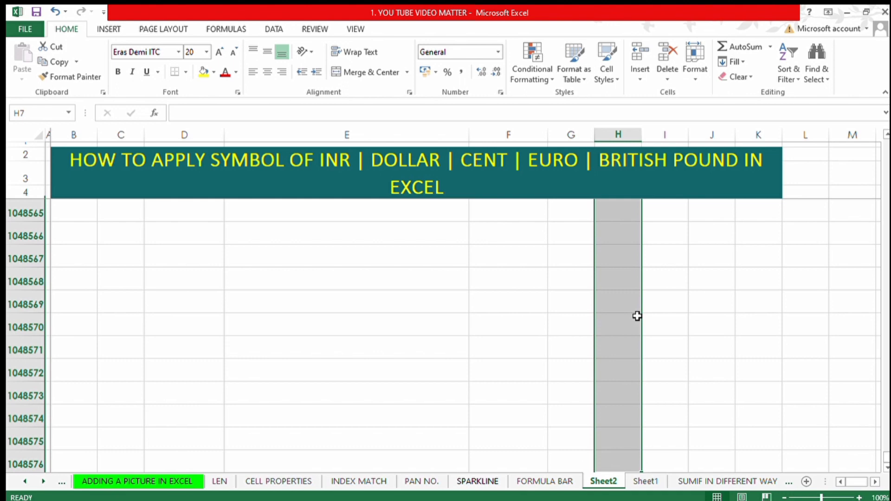
{"action": "key", "text": "ctrl+shift+Up"}
{"action": "key", "text": "Down"}
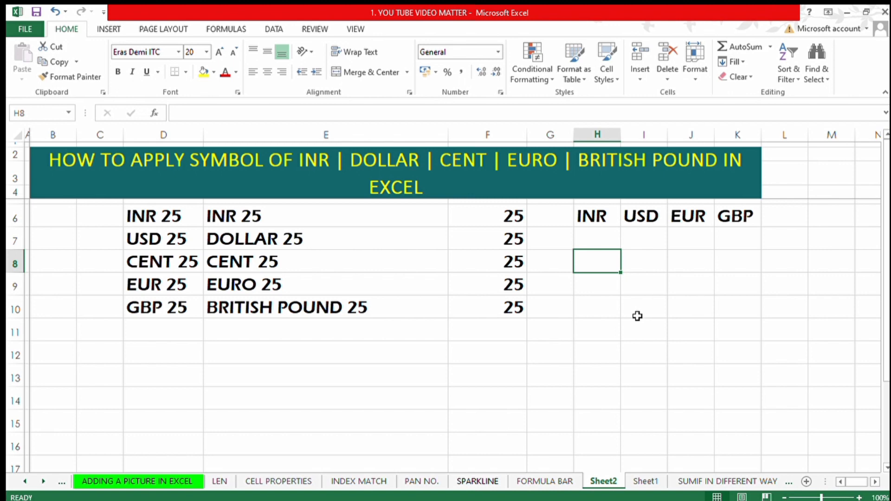
{"action": "key", "text": "Left"}
{"action": "key", "text": "Left"}
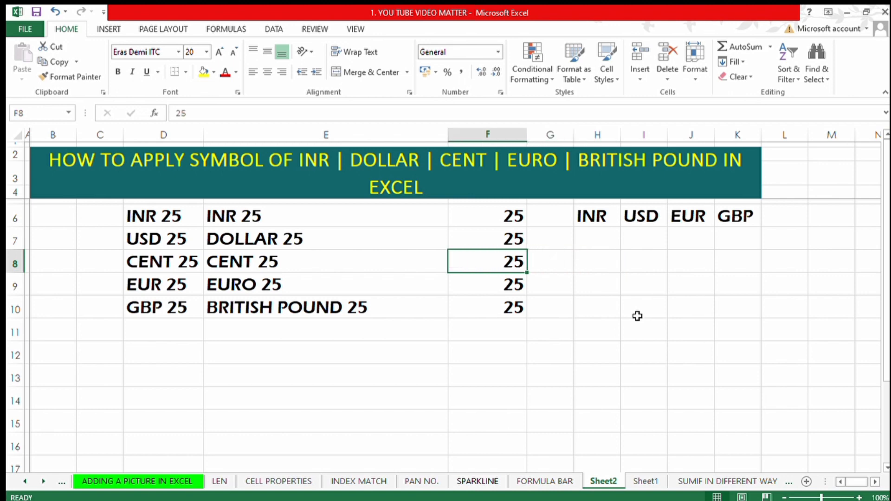
{"action": "key", "text": "Up"}
{"action": "key", "text": "Up"}
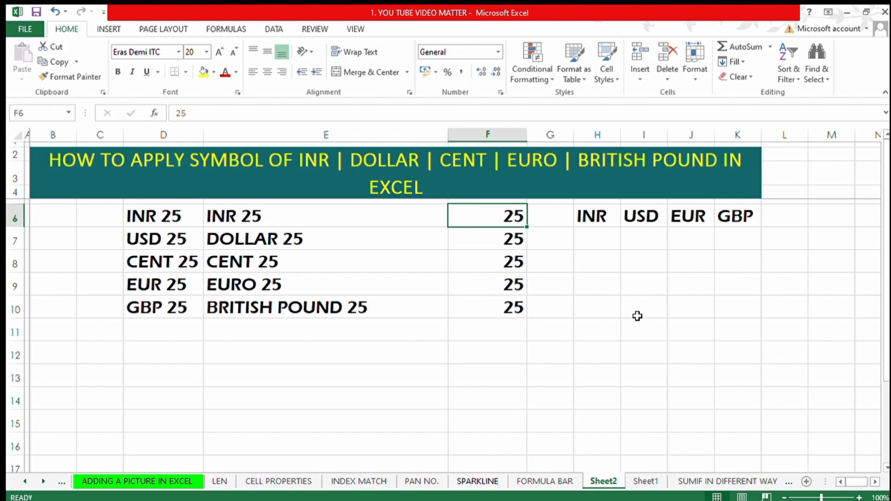
{"action": "key", "text": "Down"}
{"action": "key", "text": "Down"}
{"action": "key", "text": "Down"}
{"action": "key", "text": "Down"}
{"action": "key", "text": "Down"}
{"action": "key", "text": "Down"}
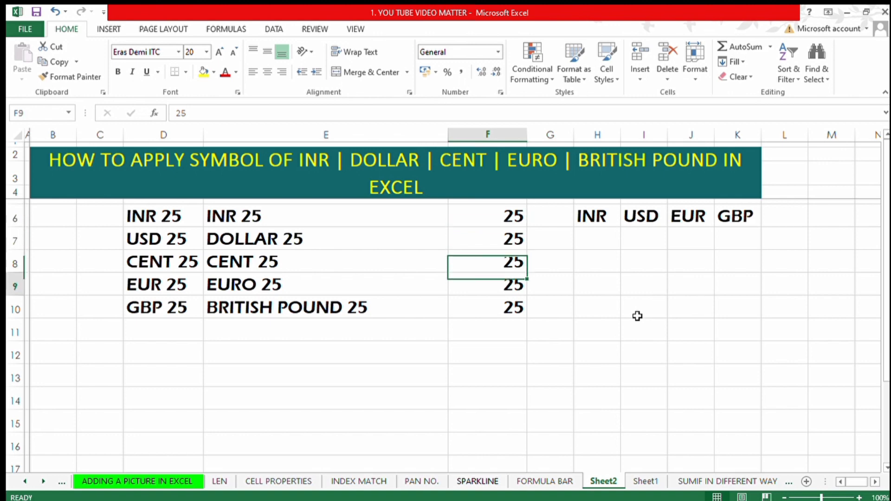
{"action": "key", "text": "Left"}
{"action": "key", "text": "Left"}
{"action": "key", "text": "Up"}
{"action": "key", "text": "Right"}
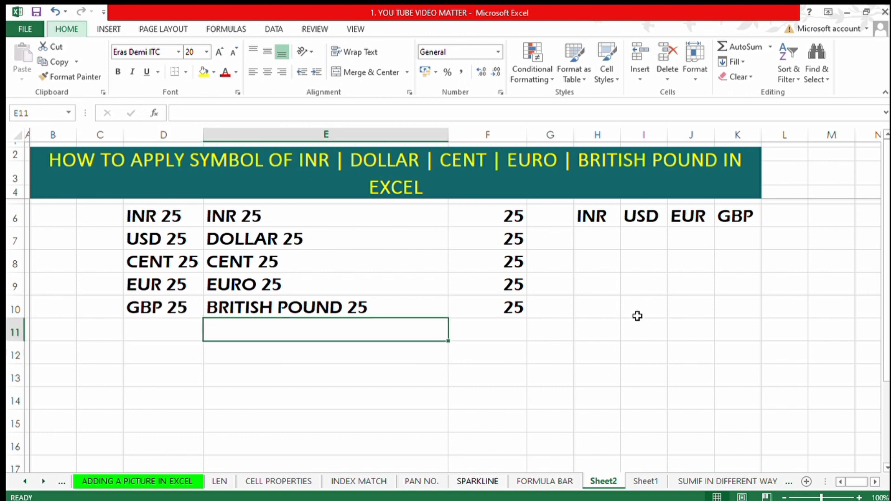
Enter the column headings CCY in D12 and WIN KEYS in E12.
{"action": "key", "text": "Down"}
{"action": "key", "text": "Left"}
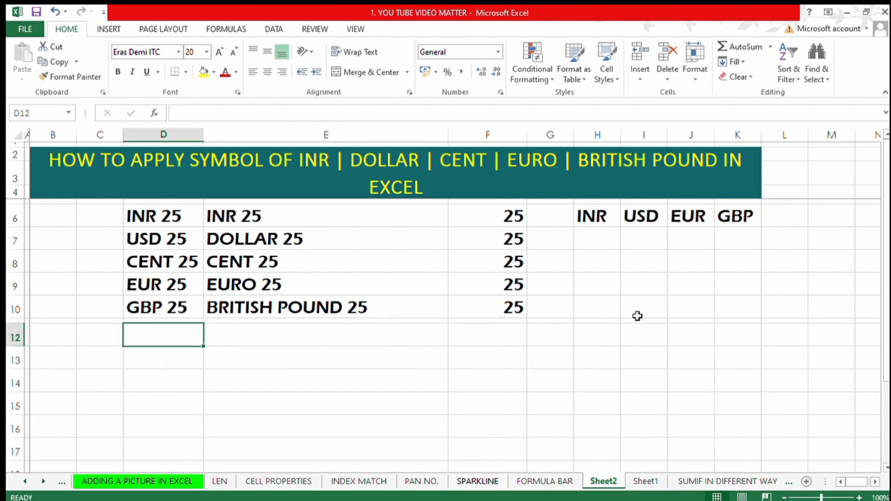
{"action": "type", "text": "CCY"}
{"action": "key", "text": "Tab"}
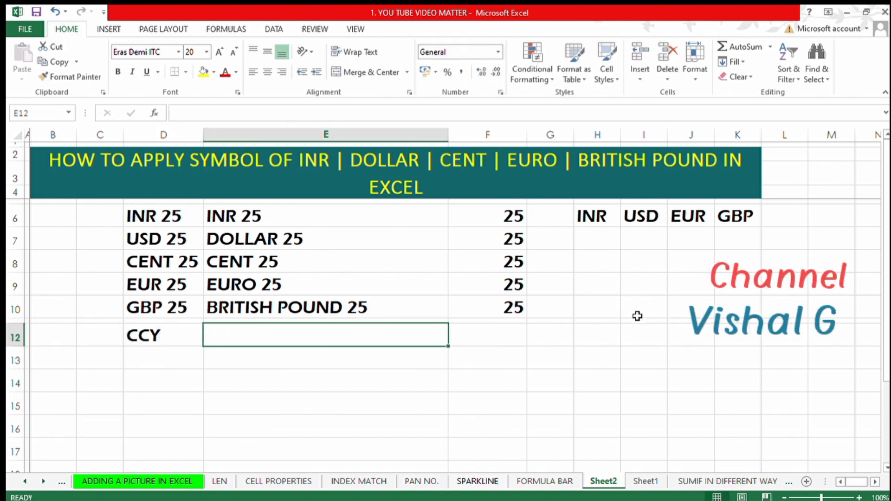
{"action": "type", "text": "WIN + "}
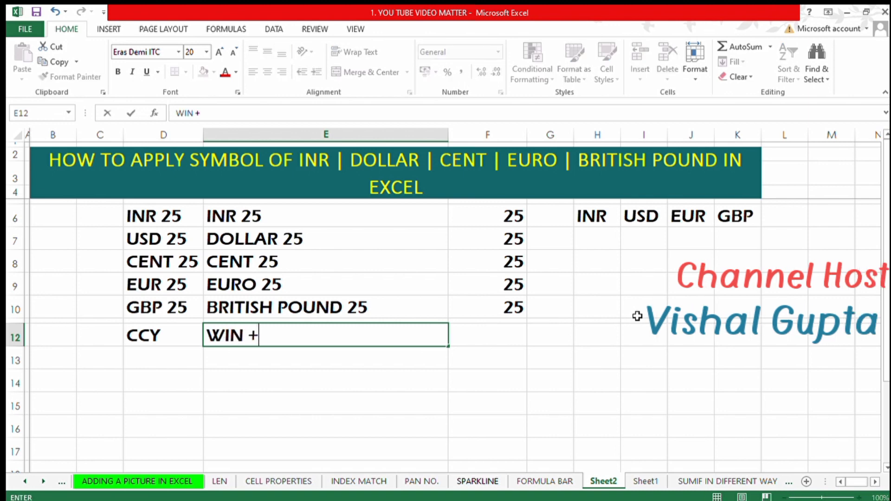
{"action": "type", "text": "K"}
{"action": "key", "text": "BackSpace"}
{"action": "key", "text": "BackSpace"}
{"action": "key", "text": "BackSpace"}
{"action": "type", "text": "KEYS"}
{"action": "key", "text": "Tab"}
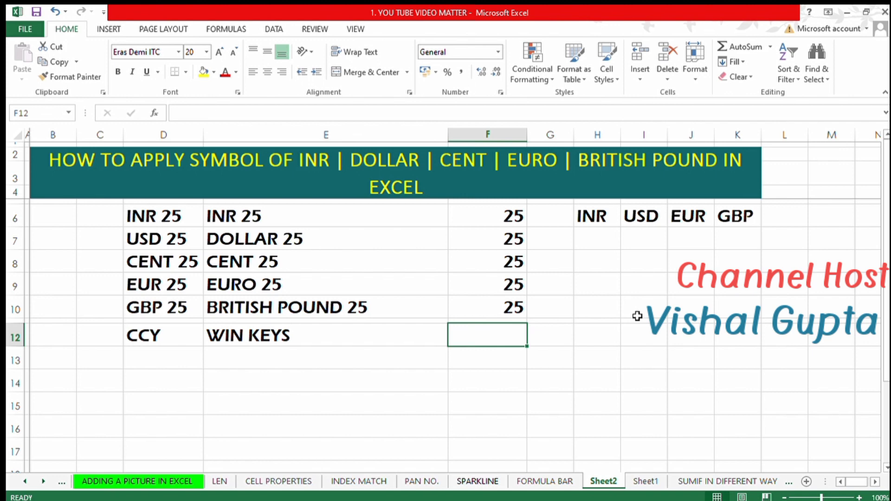
Enter the heading AMT WITH SYMBOL in F12.
{"action": "type", "text": "AMT WITH"}
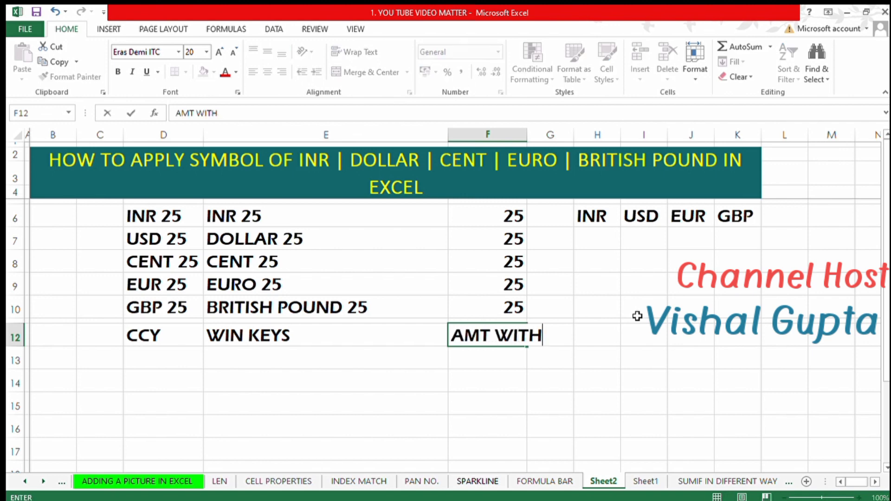
{"action": "type", "text": " SYMBL"}
{"action": "key", "text": "BackSpace"}
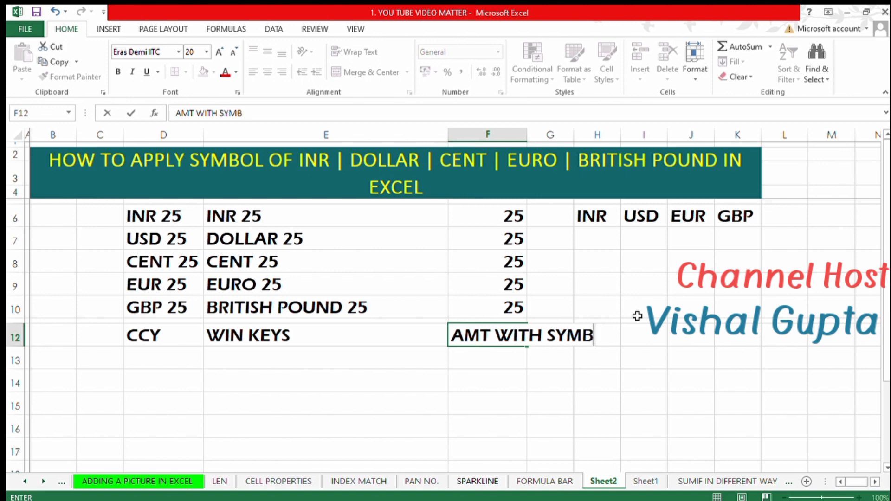
{"action": "type", "text": "OL"}
{"action": "key", "text": "Return"}
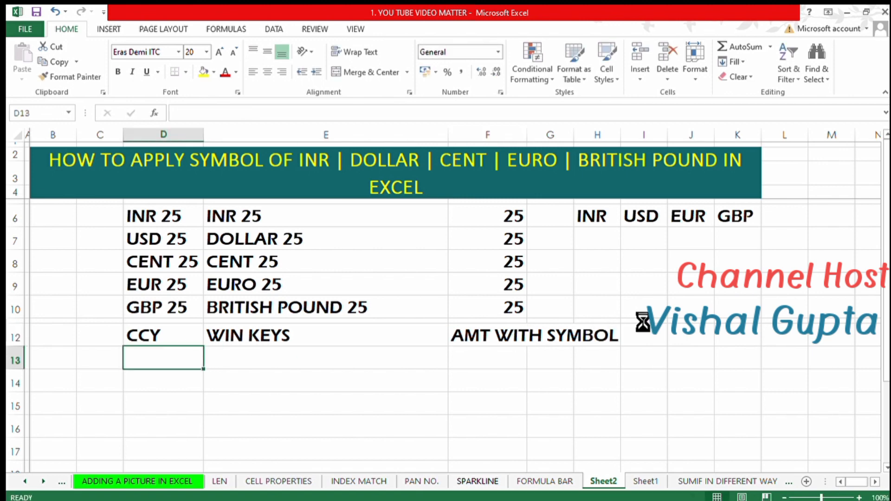
List the currency codes INR, USD, CENT, EUR and GBP down D13:D17.
{"action": "type", "text": "INR"}
{"action": "key", "text": "Return"}
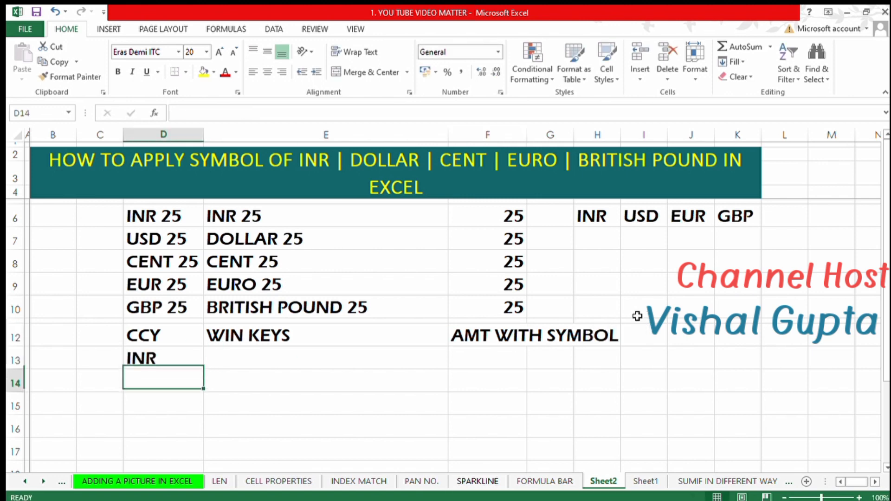
{"action": "type", "text": "USD"}
{"action": "key", "text": "Return"}
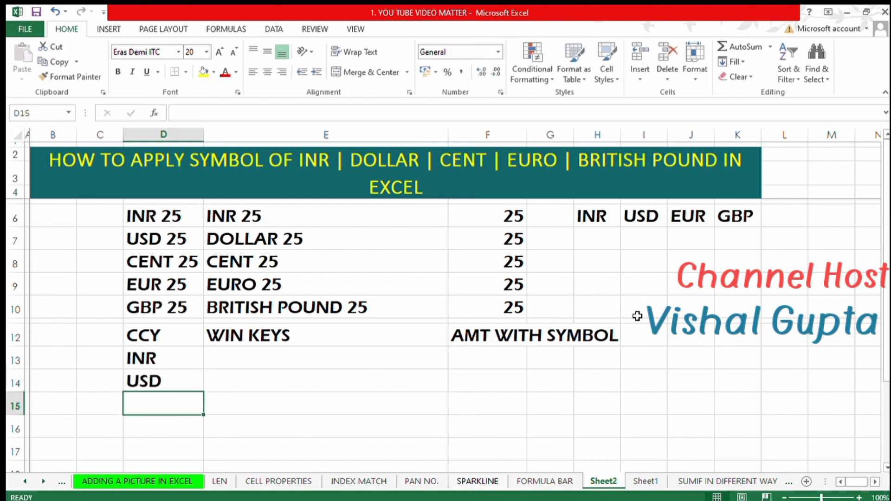
{"action": "type", "text": "CENT"}
{"action": "key", "text": "Return"}
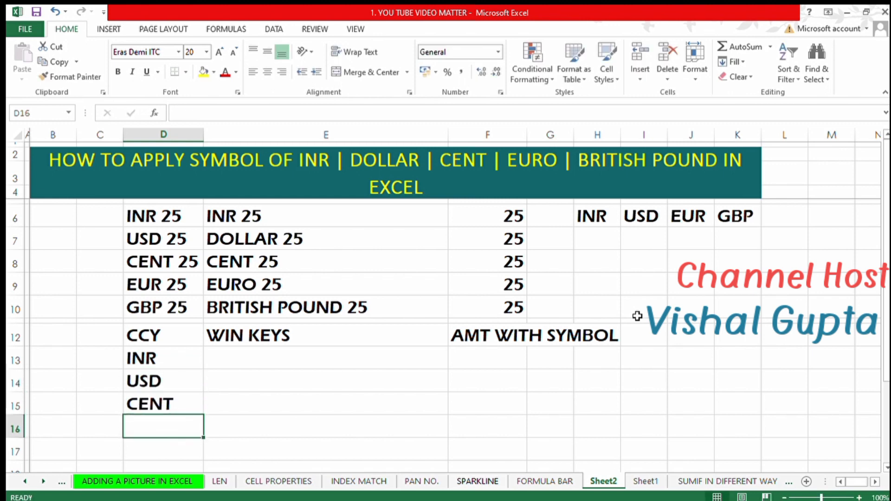
{"action": "type", "text": "EUR"}
{"action": "key", "text": "Return"}
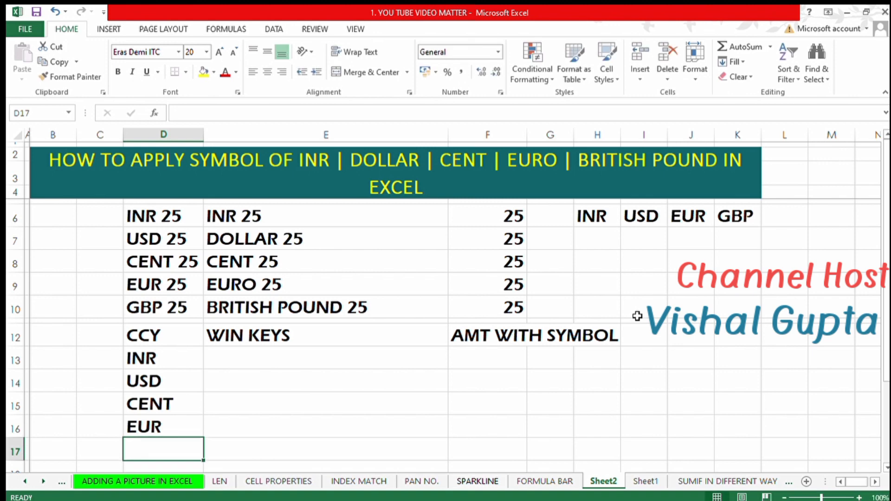
{"action": "type", "text": "GBP"}
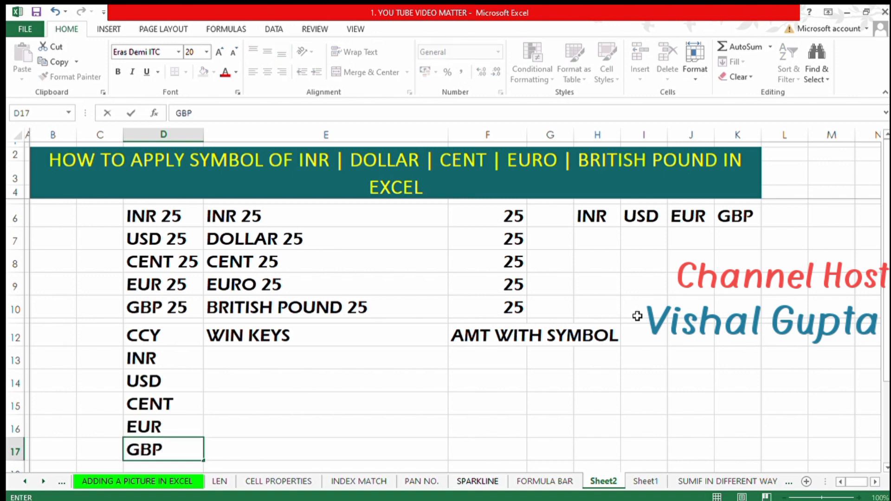
{"action": "key", "text": "Tab"}
Paste the copied value 25 into F13.
{"action": "key", "text": "Up"}
{"action": "key", "text": "Up"}
{"action": "key", "text": "Up"}
{"action": "key", "text": "Up"}
{"action": "key", "text": "Up"}
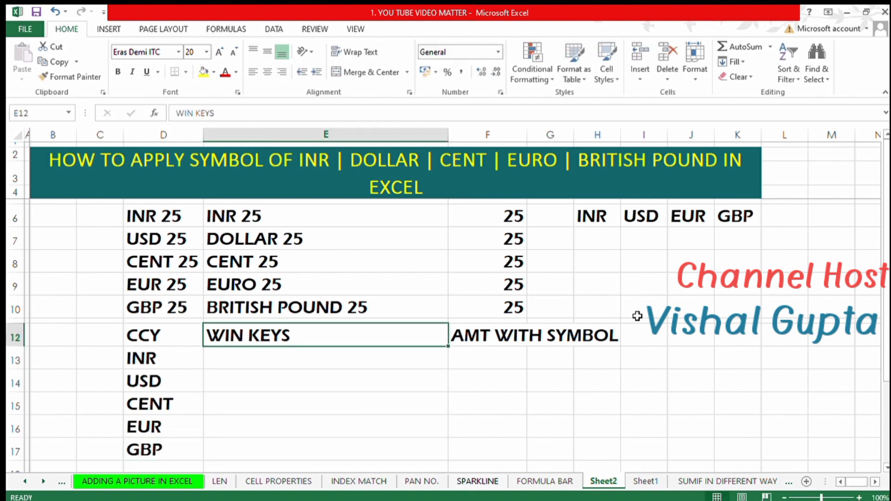
{"action": "key", "text": "Down"}
{"action": "key", "text": "Right"}
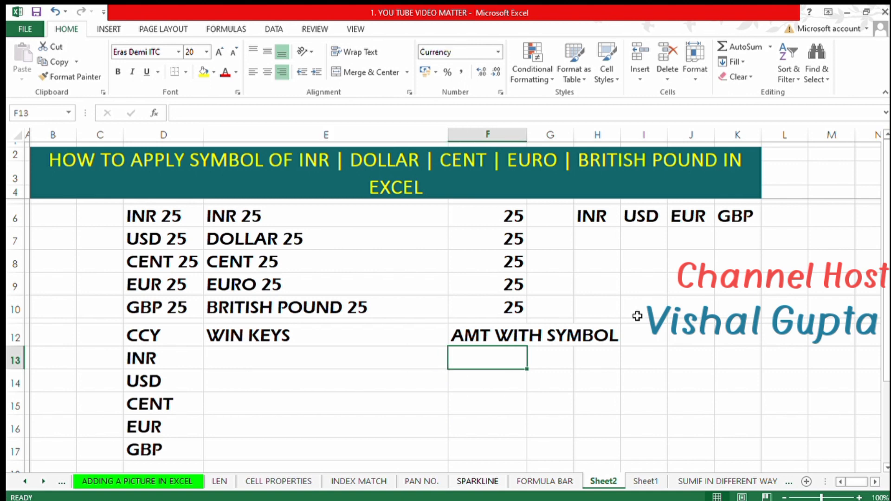
{"action": "type", "text": "25"}
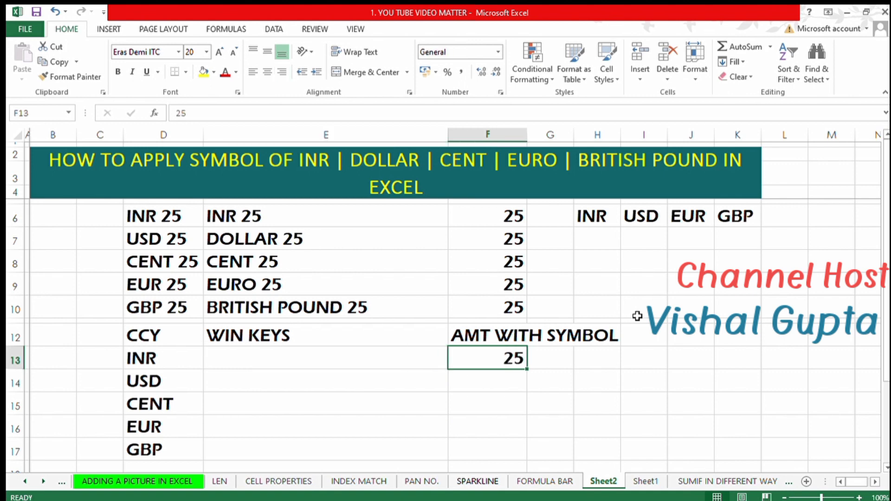
Apply the Currency number format to the amount in F13.
{"action": "key", "text": "Left"}
{"action": "key", "text": "Left"}
{"action": "key", "text": "Right"}
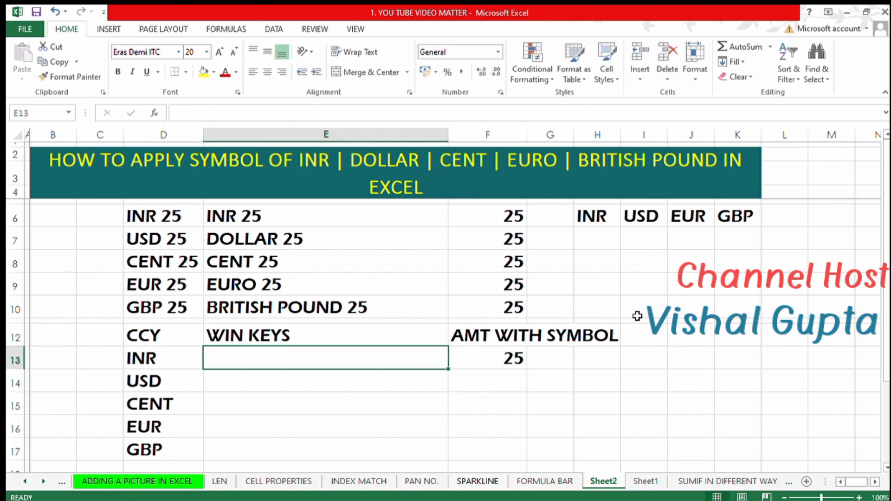
{"action": "key", "text": "Right"}
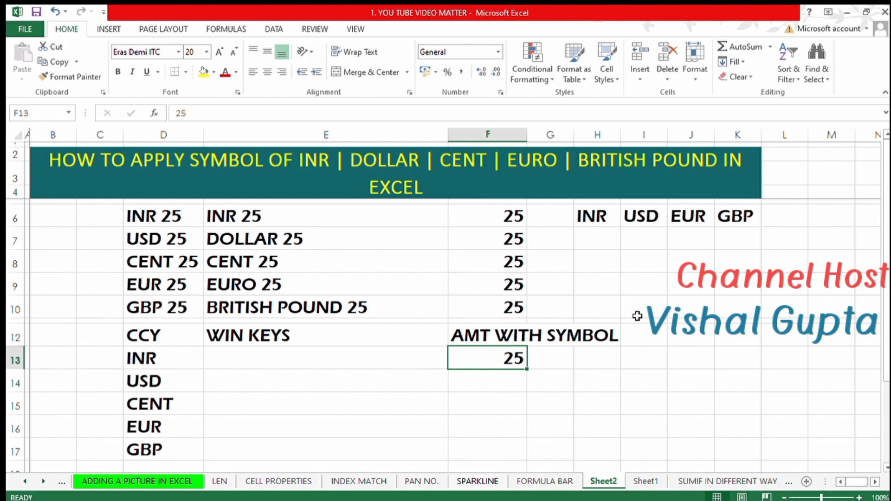
{"action": "key", "text": "ctrl+shift+4"}
{"action": "key", "text": "Left"}
{"action": "key", "text": "Right"}
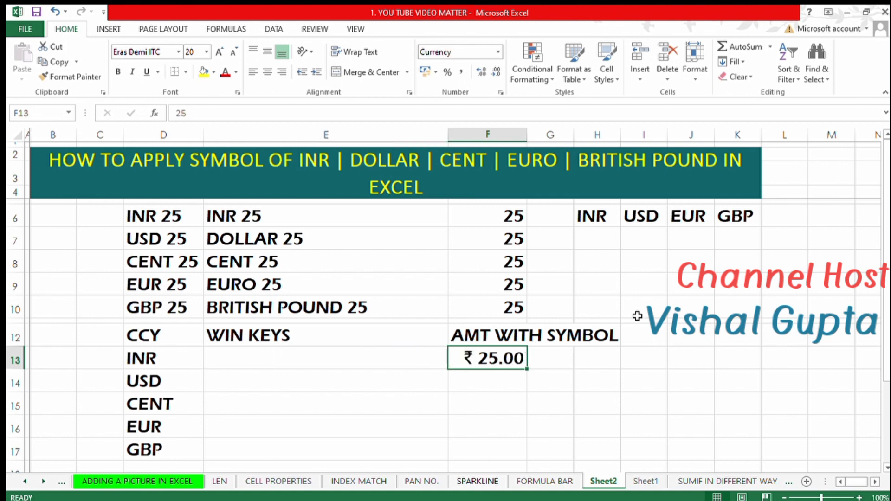
Remove the decimal places from the rupee amount in F13.
{"action": "left_click", "coordinate": [495, 72]}
{"action": "left_click", "coordinate": [496, 72]}
{"action": "key", "text": "Left"}
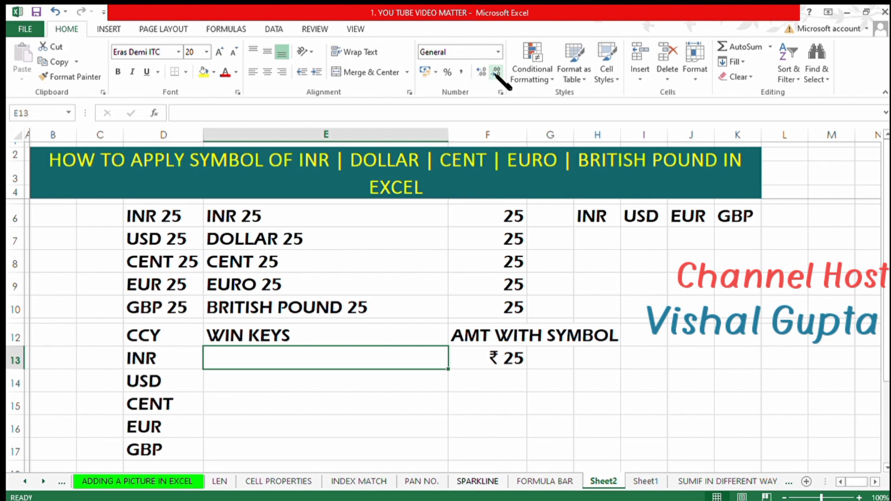
Enter the shortcut text CTRL + SHIFT + (DOLLAR/4) in E13 for INR.
{"action": "type", "text": "CTRL + "}
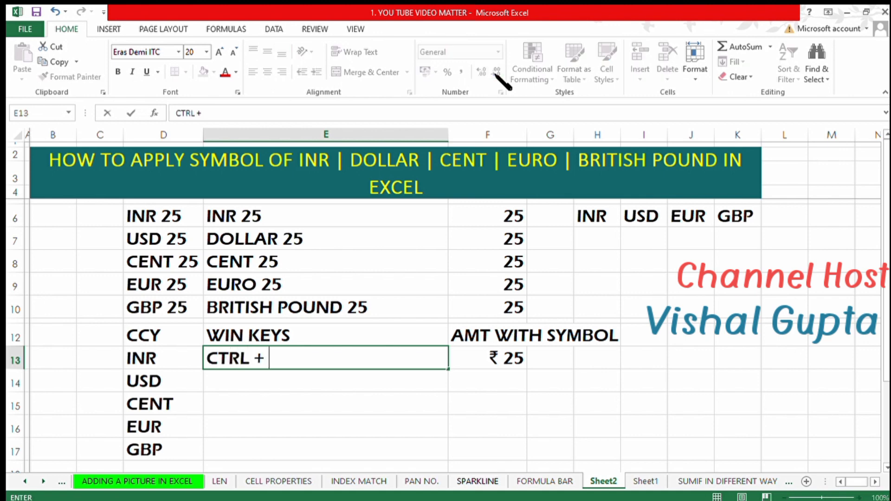
{"action": "type", "text": "SHIFT + "}
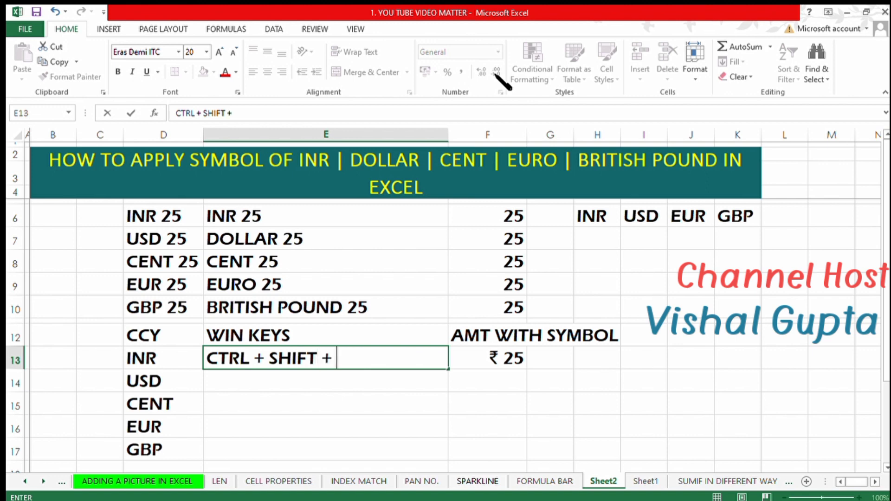
{"action": "type", "text": "(DOLLA"}
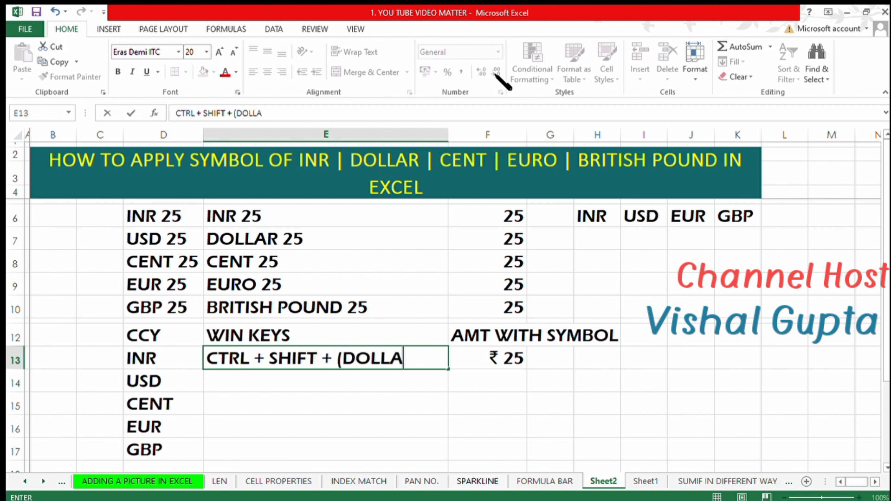
{"action": "type", "text": "R/4)"}
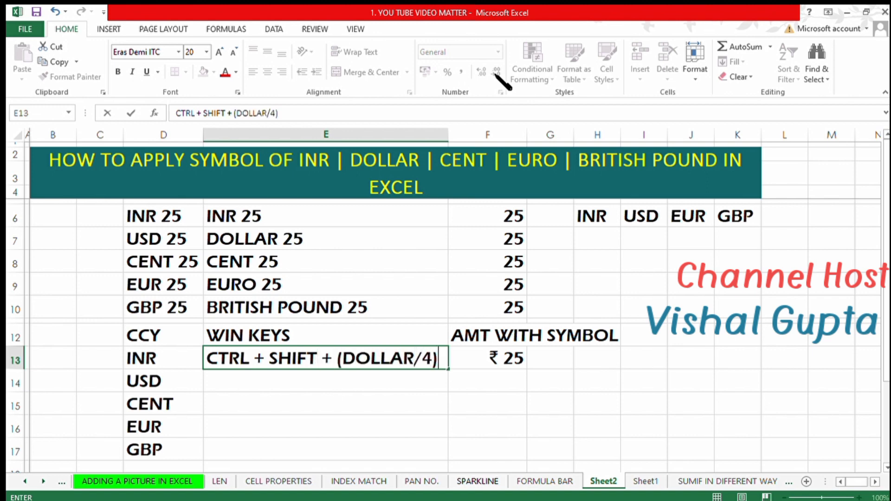
{"action": "key", "text": "Right"}
{"action": "key", "text": "Left"}
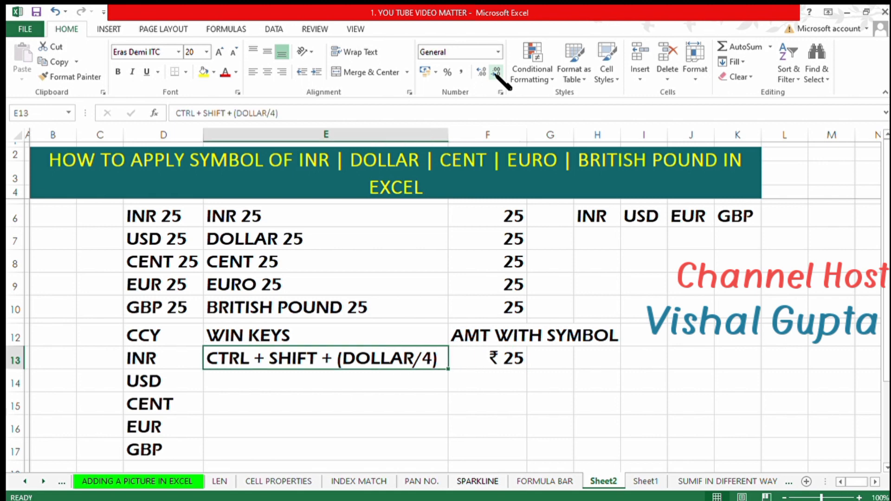
{"action": "key", "text": "Right"}
{"action": "key", "text": "Left"}
{"action": "key", "text": "Down"}
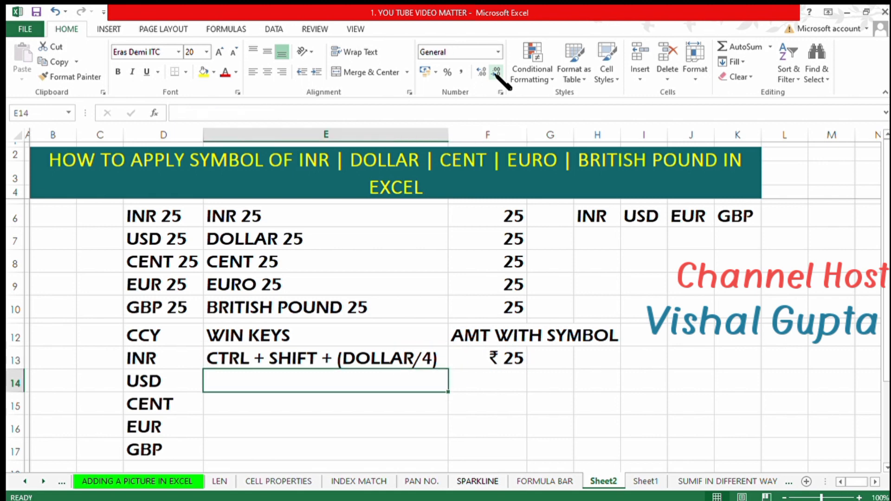
Enter the $ symbol in F14 for USD.
{"action": "key", "text": "Right"}
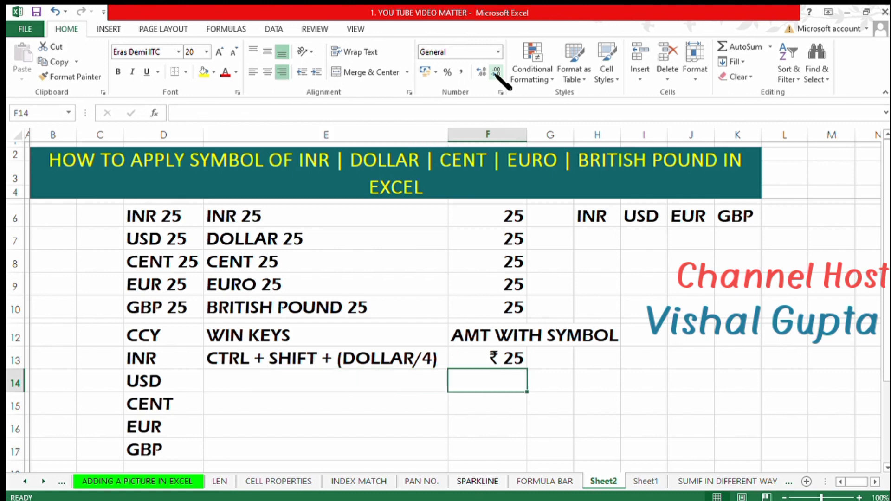
{"action": "type", "text": "$"}
{"action": "key", "text": "Right"}
{"action": "key", "text": "Left"}
{"action": "key", "text": "Left"}
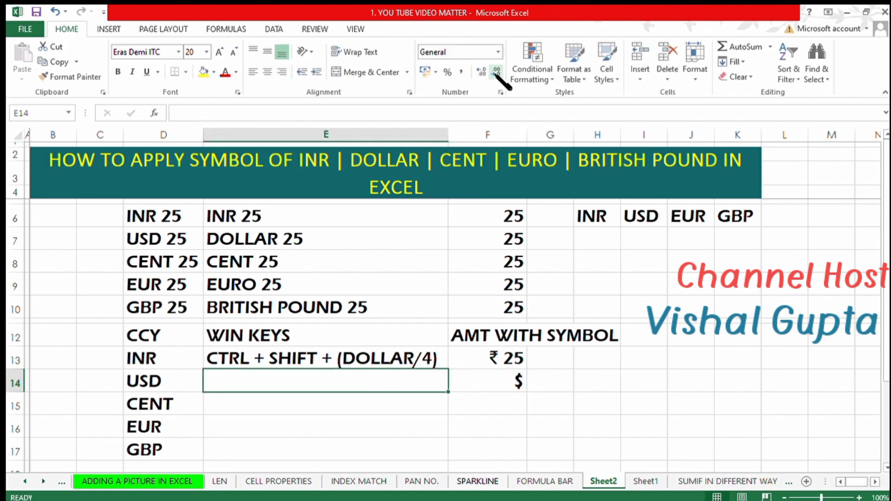
Enter the shortcut text SHIFT + (DOLLAR/4) in E14.
{"action": "type", "text": "SH"}
{"action": "type", "text": "+ ("}
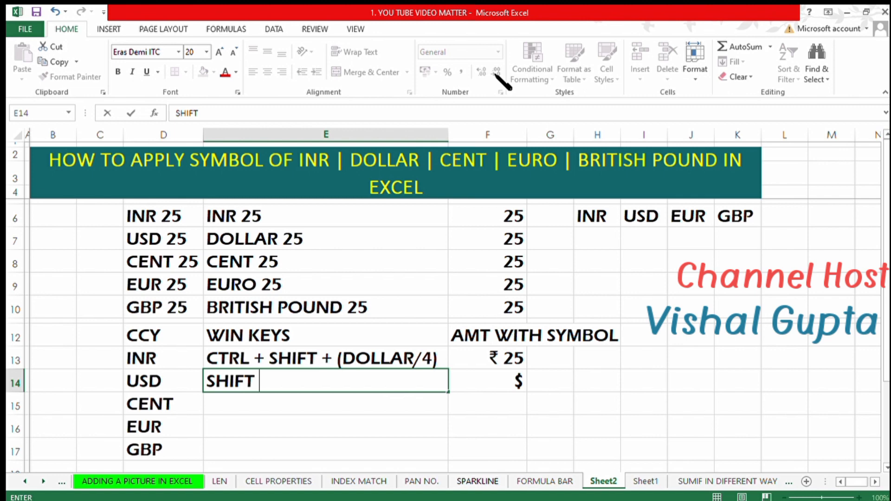
{"action": "type", "text": "DO"}
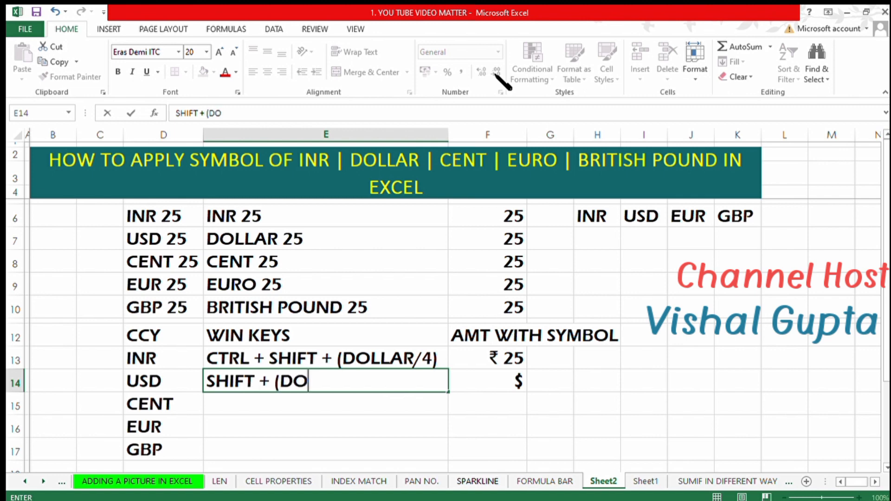
{"action": "type", "text": "LLAR/4)"}
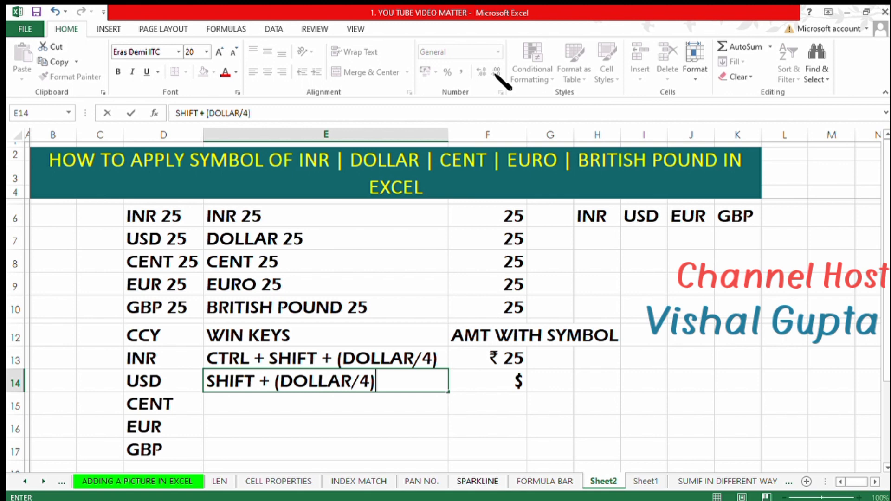
{"action": "key", "text": "ctrl+Return"}
{"action": "key", "text": "Down"}
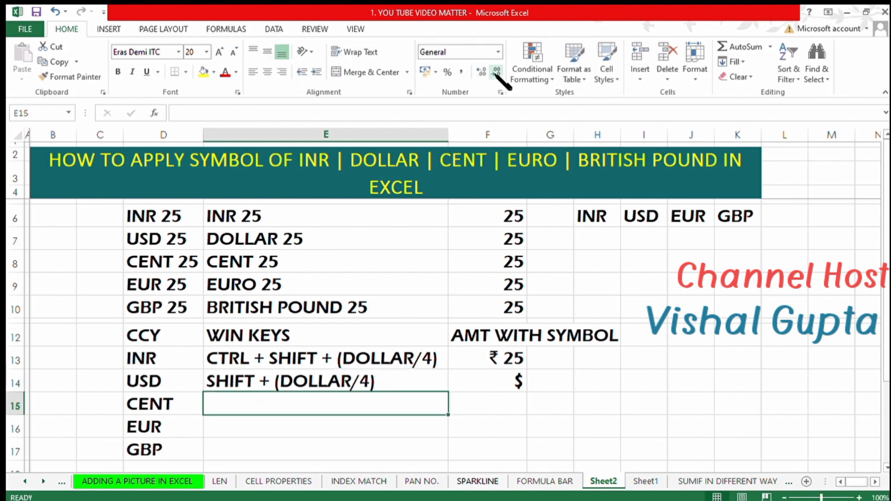
Enter the ¢ symbol in F15 for CENT.
{"action": "key", "text": "Right"}
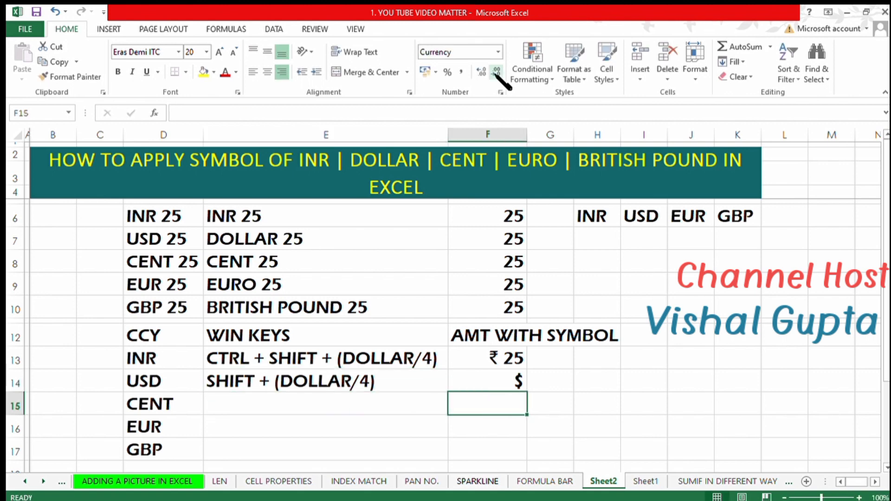
{"action": "type", "text": "¢"}
{"action": "key", "text": "ctrl+Return"}
{"action": "key", "text": "Left"}
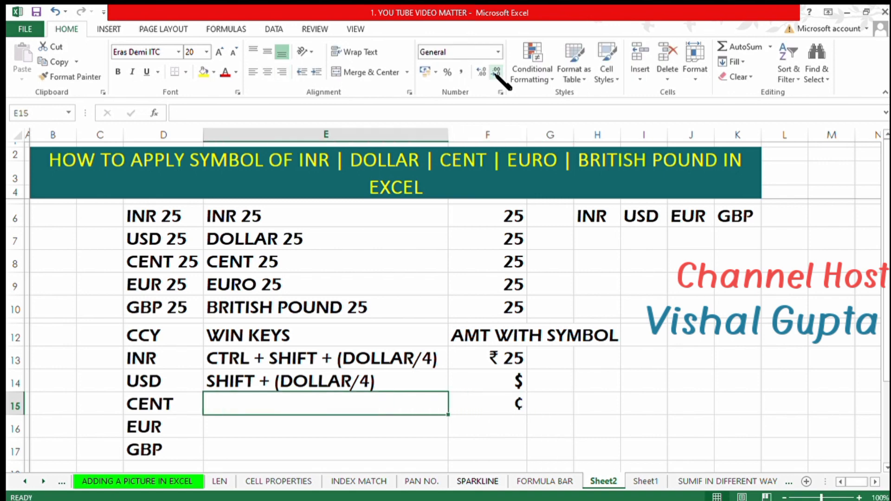
Enter the shortcut text ALT + 0162 in E15.
{"action": "type", "text": "AMT +"}
{"action": "key", "text": "Escape"}
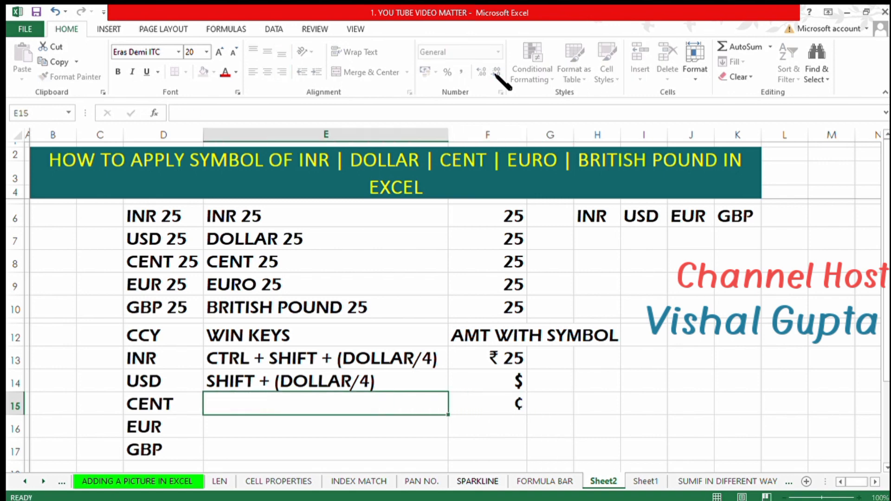
{"action": "type", "text": "ALT"}
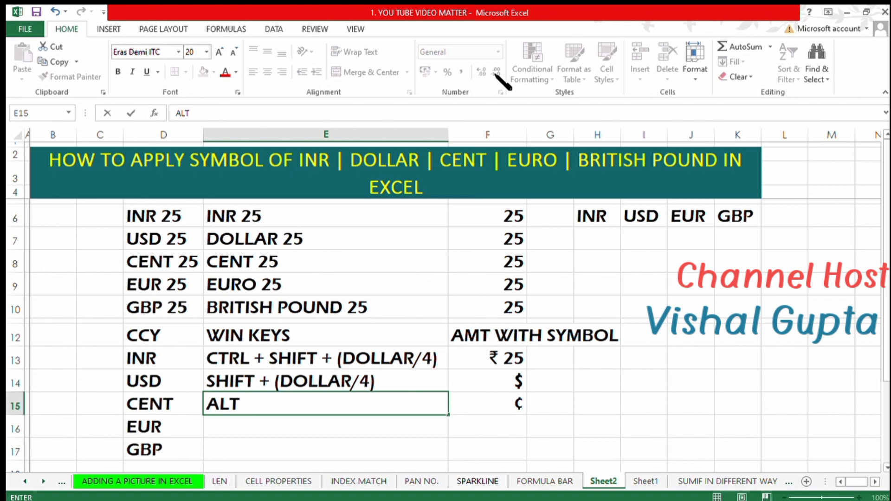
{"action": "type", "text": " + 0162"}
{"action": "key", "text": "Tab"}
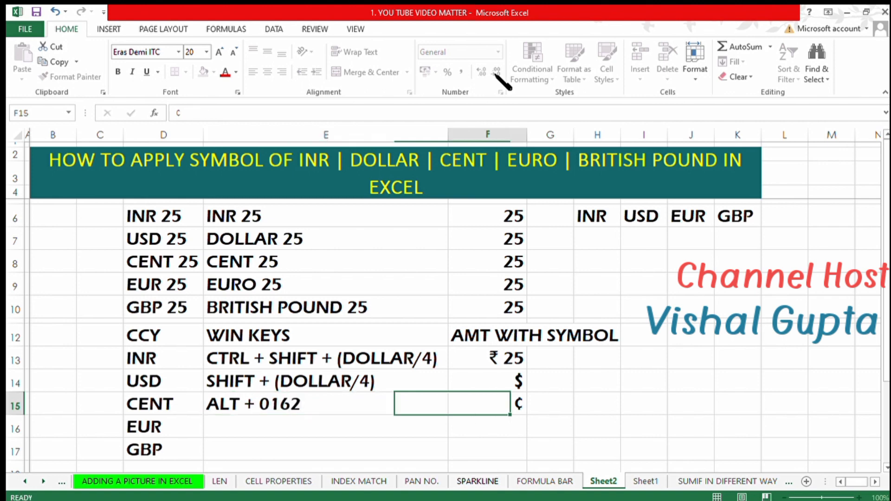
{"action": "key", "text": "Return"}
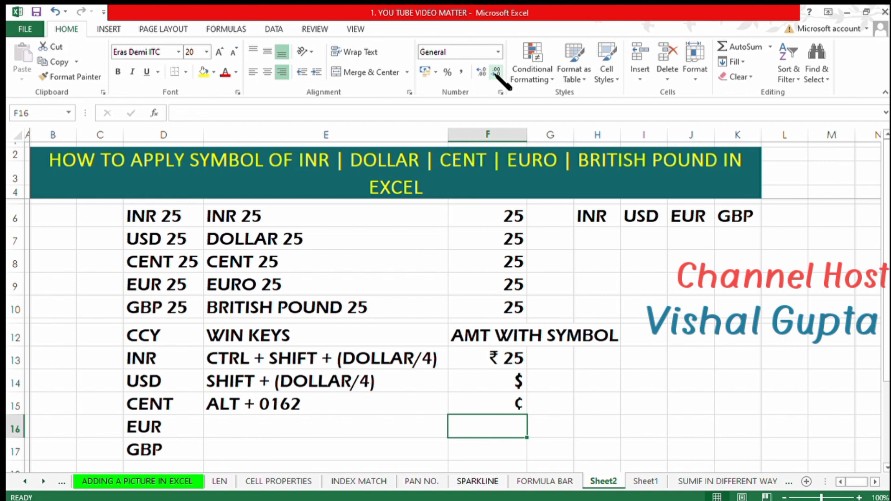
Enter the € symbol in F16 and the shortcut text ALT + 0128 in E16.
{"action": "type", "text": "€"}
{"action": "key", "text": "Left"}
{"action": "type", "text": "ALT"}
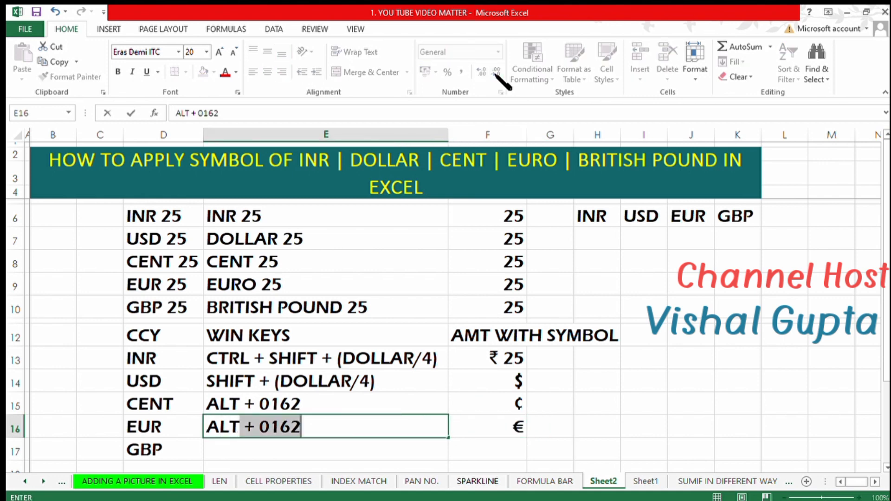
{"action": "type", "text": " + 0128"}
{"action": "key", "text": "Return"}
{"action": "key", "text": "Tab"}
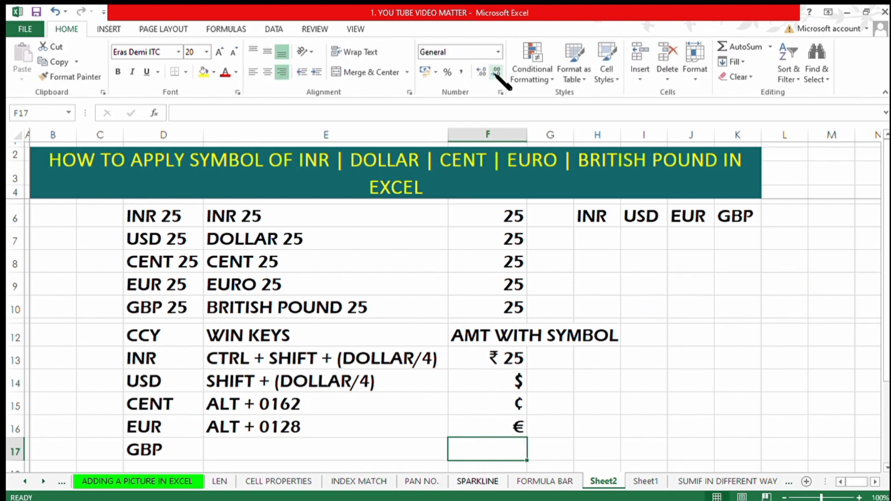
Enter the £ symbol in F17 and the shortcut text ALT + 0163 in E17.
{"action": "type", "text": "£"}
{"action": "key", "text": "Return"}
{"action": "key", "text": "Up"}
{"action": "key", "text": "Left"}
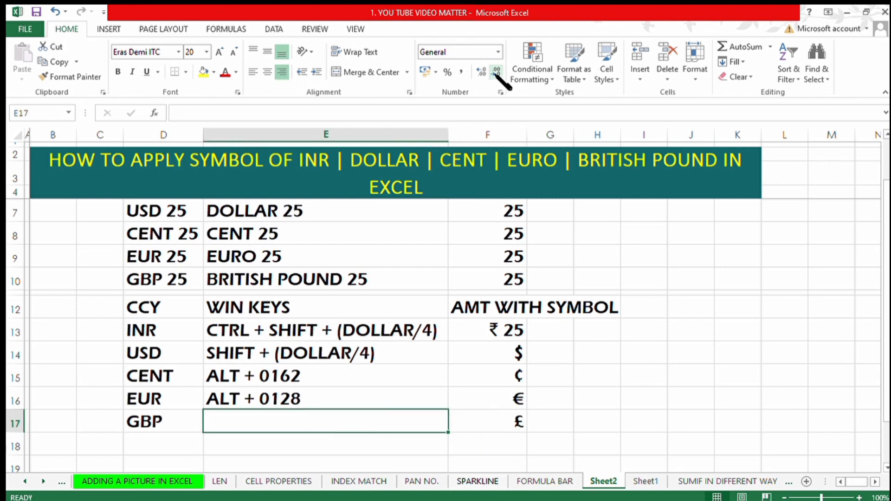
{"action": "type", "text": "ALT +"}
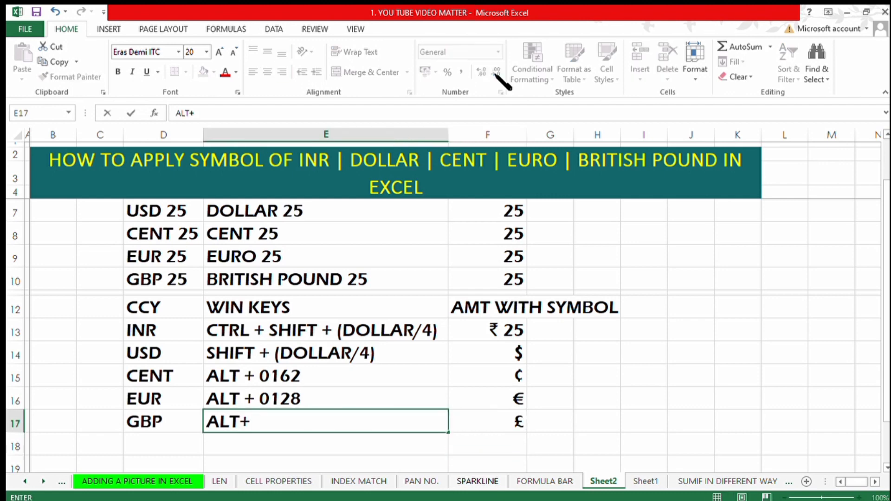
{"action": "key", "text": "BackSpace"}
{"action": "type", "text": "+ 0163"}
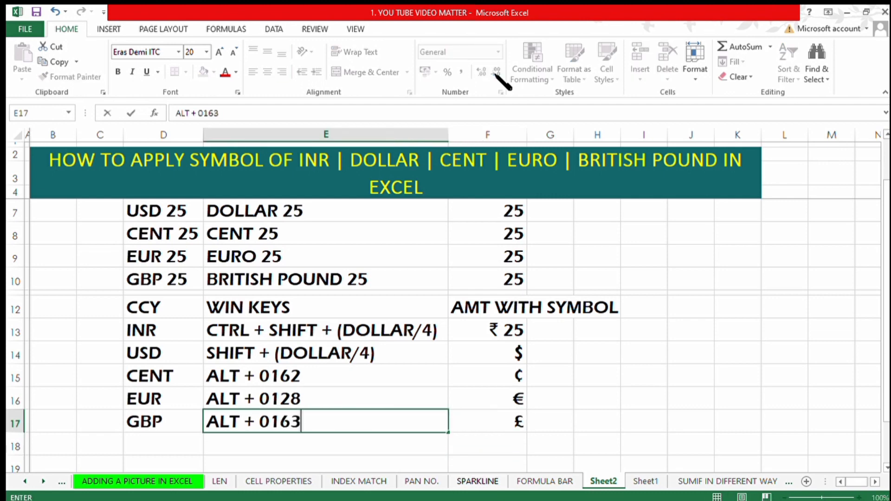
{"action": "key", "text": "Tab"}
Save the workbook.
{"action": "key", "text": "ctrl+s"}
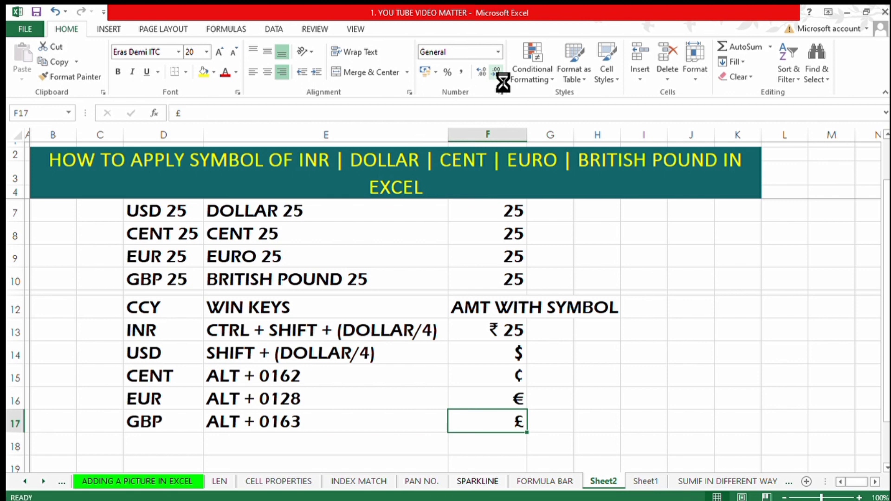
{"action": "key", "text": "Up"}
{"action": "key", "text": "Up"}
{"action": "key", "text": "Up"}
{"action": "key", "text": "Up"}
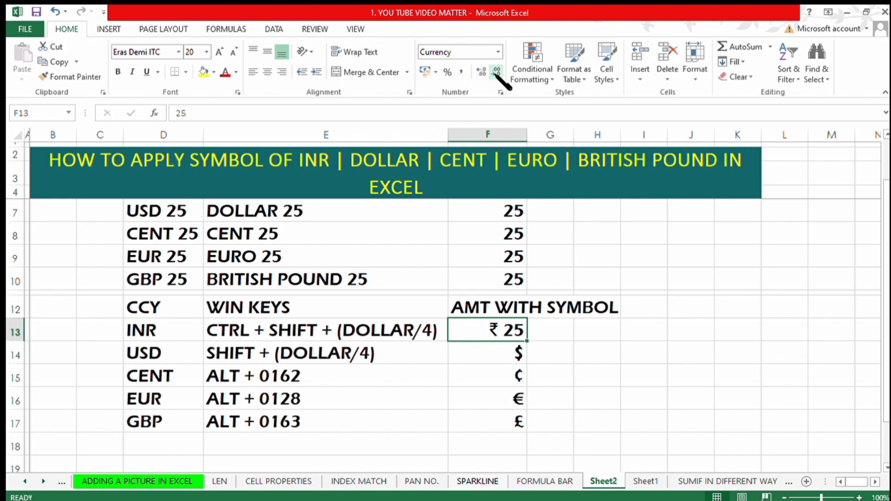
Replace F14's content with 25 and restore it to $.
{"action": "key", "text": "Down"}
{"action": "type", "text": "25"}
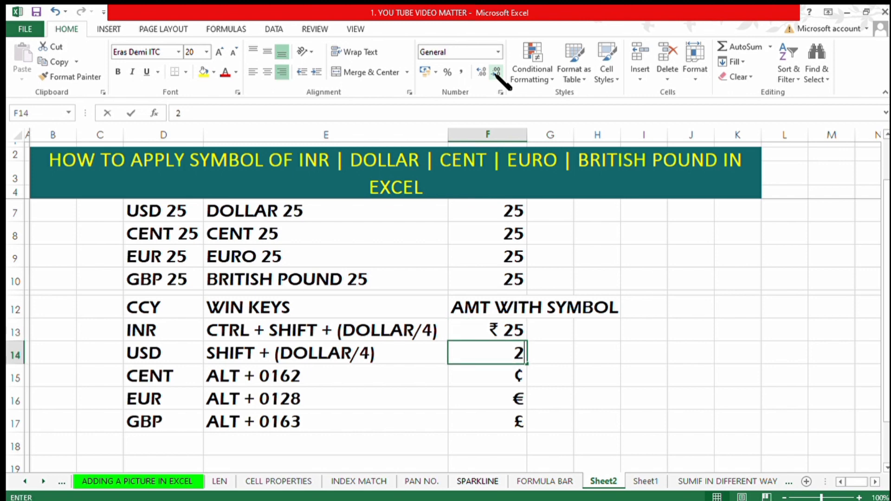
{"action": "key", "text": "Return"}
{"action": "key", "text": "Up"}
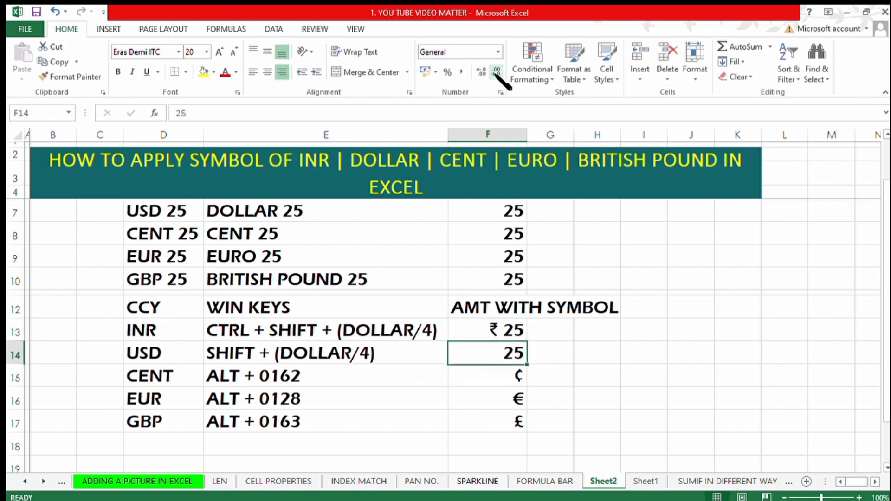
{"action": "type", "text": "$"}
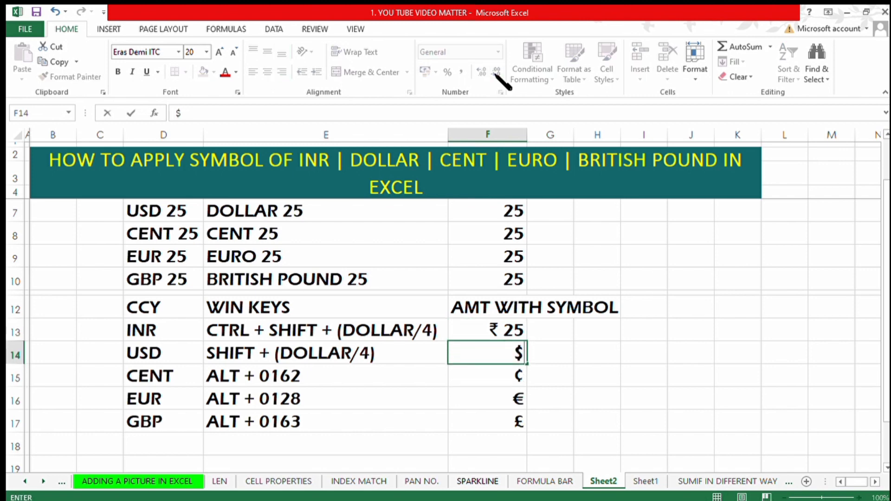
{"action": "key", "text": "Return"}
{"action": "key", "text": "Up"}
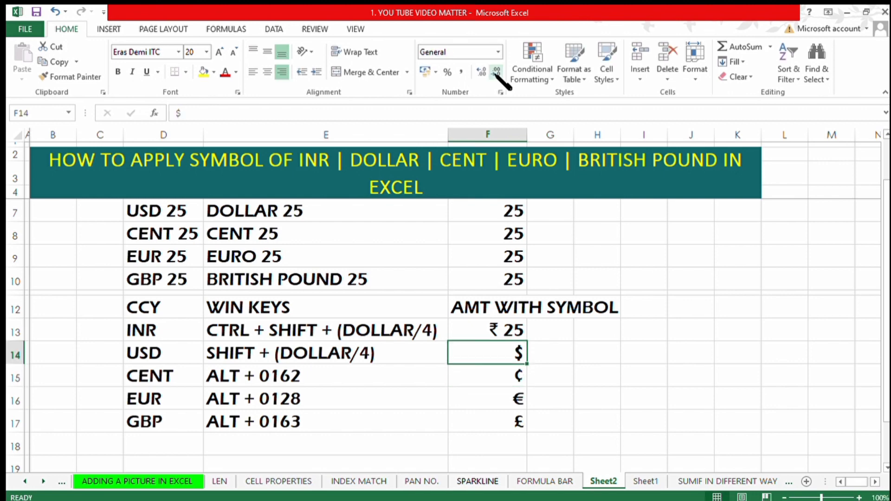
Enter the $ symbol in F14 again and complete the cell as $ 25.
{"action": "key", "text": "Up"}
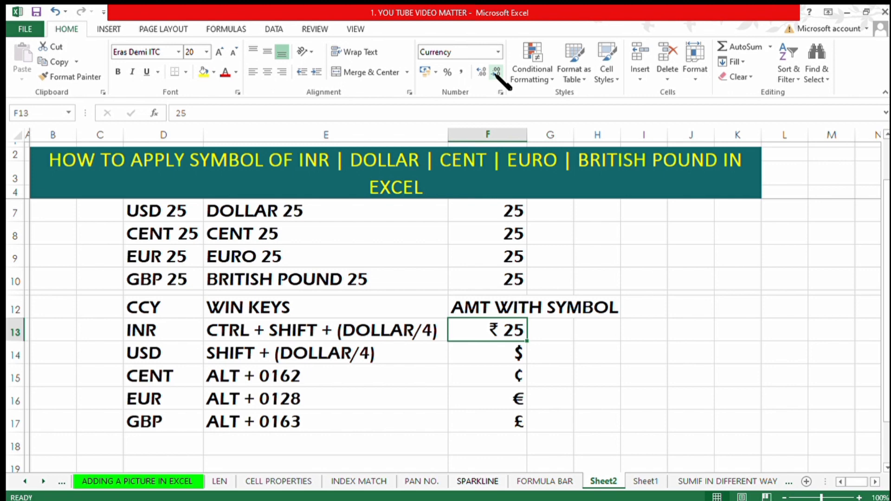
{"action": "key", "text": "Down"}
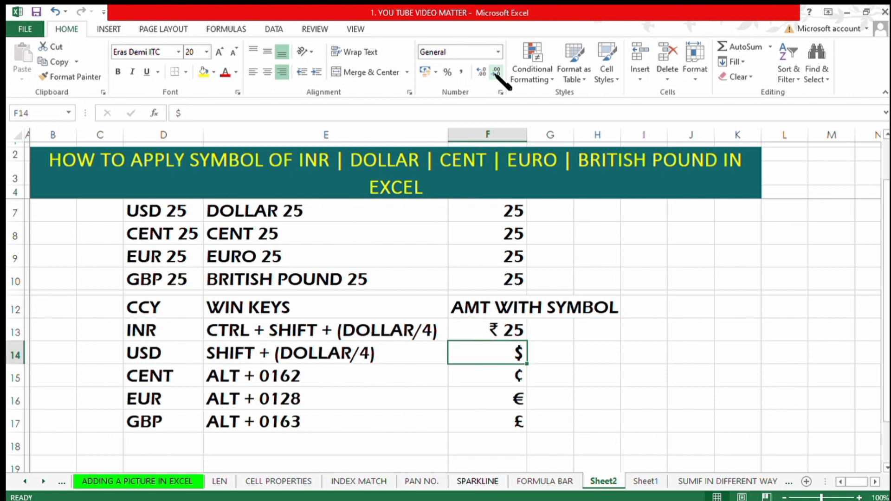
{"action": "type", "text": "$"}
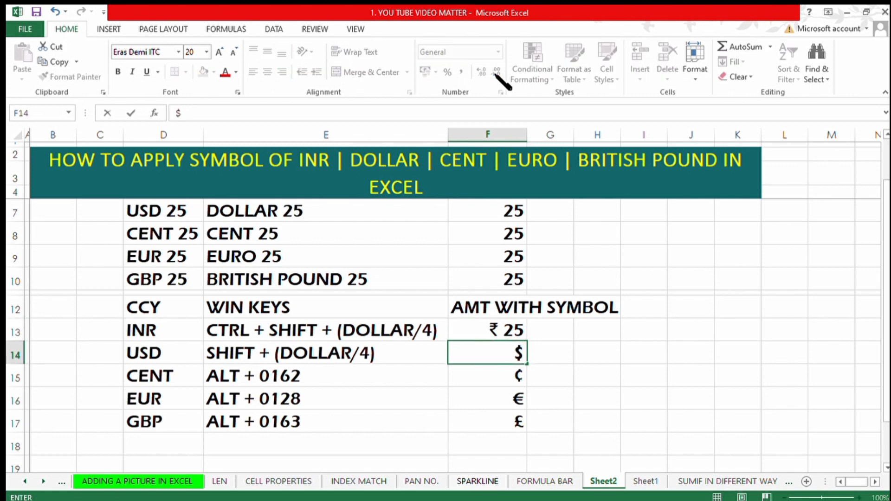
{"action": "key", "text": "ctrl+Return"}
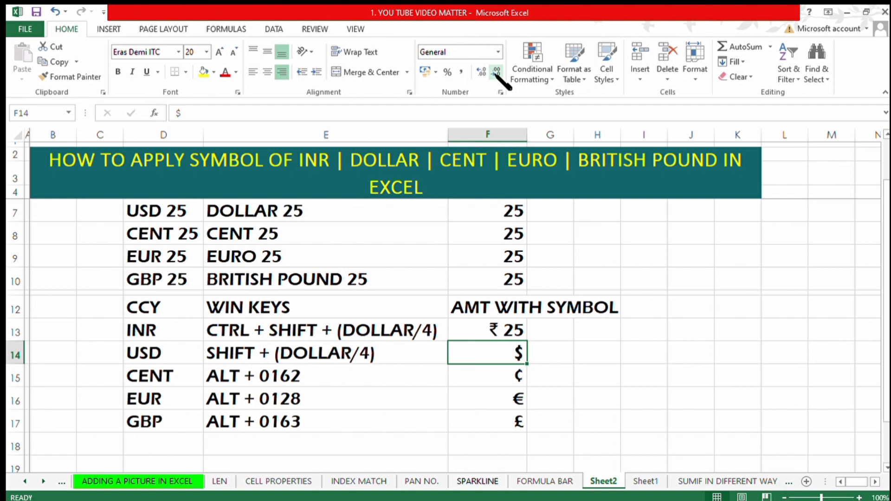
{"action": "key", "text": "F2"}
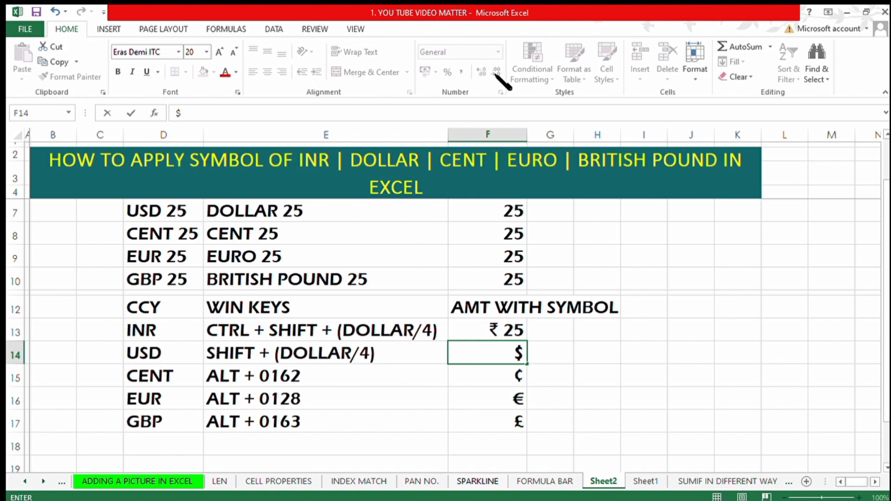
{"action": "type", "text": "25"}
{"action": "key", "text": "Return"}
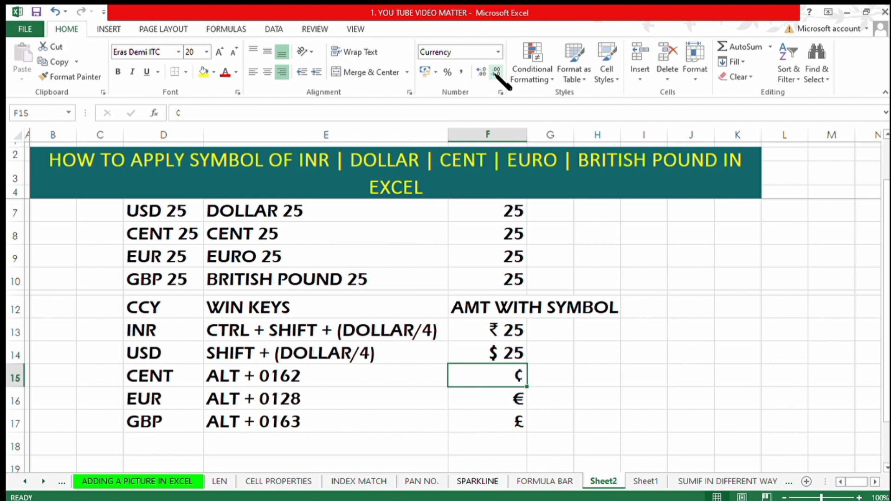
Enter ¢ 25 in F15 and € 25 in F16.
{"action": "type", "text": "¢"}
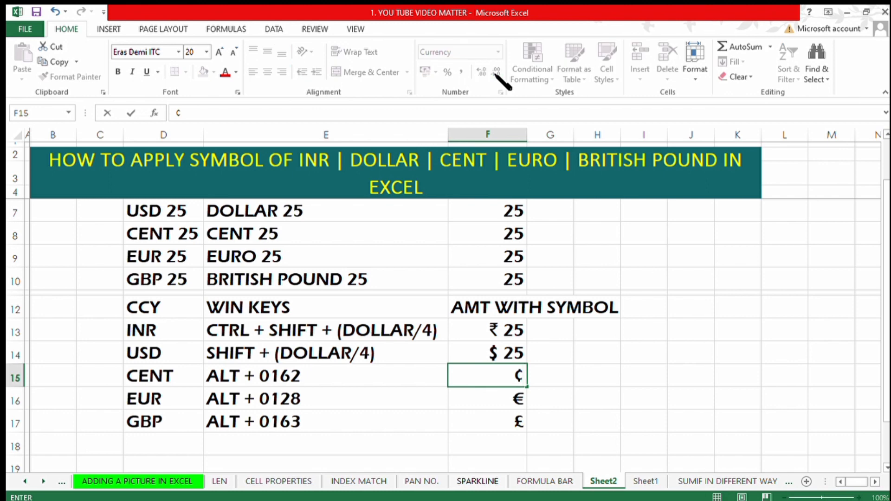
{"action": "type", "text": " 25"}
{"action": "key", "text": "Return"}
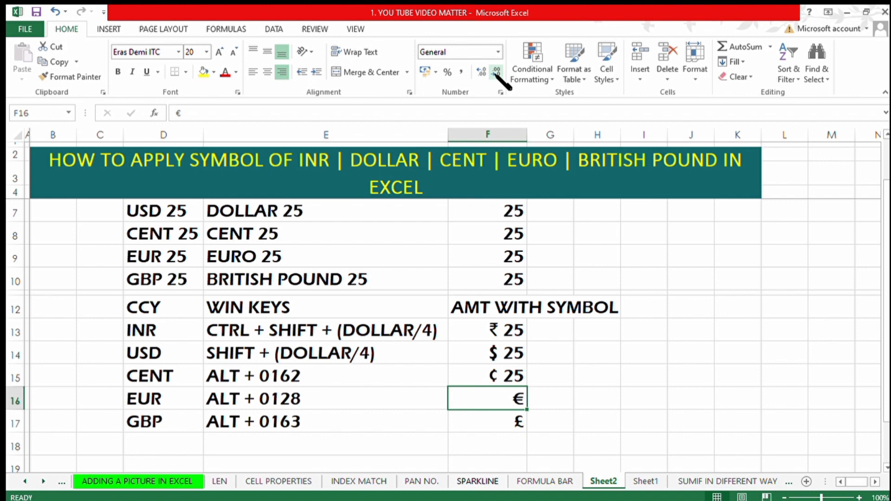
{"action": "type", "text": "€"}
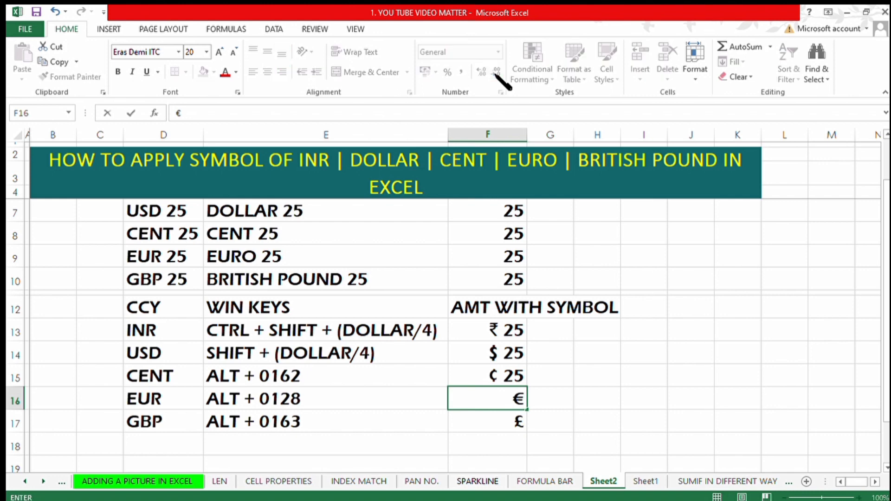
{"action": "type", "text": " 25"}
{"action": "key", "text": "Return"}
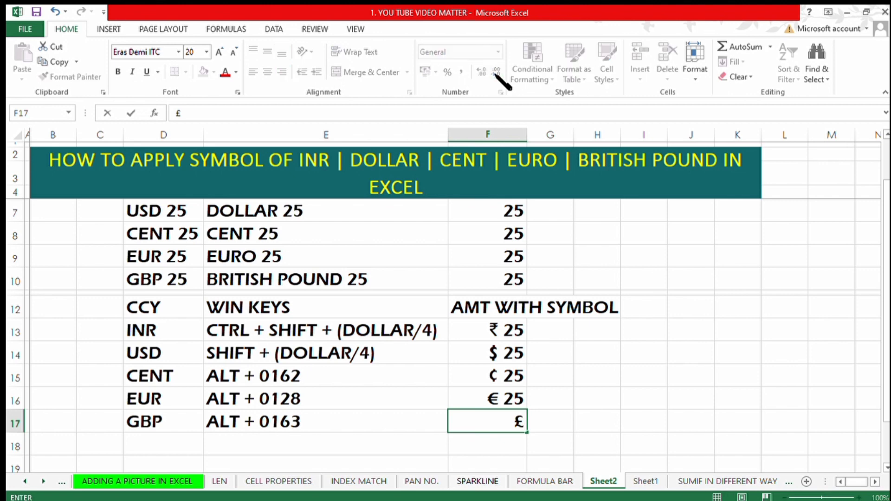
Enter £ 25 in F17 and review the symbol amounts in F13 to F17.
{"action": "type", "text": "£ 25"}
{"action": "key", "text": "Return"}
{"action": "key", "text": "Up"}
{"action": "key", "text": "Up"}
{"action": "key", "text": "Up"}
{"action": "key", "text": "Up"}
{"action": "key", "text": "Up"}
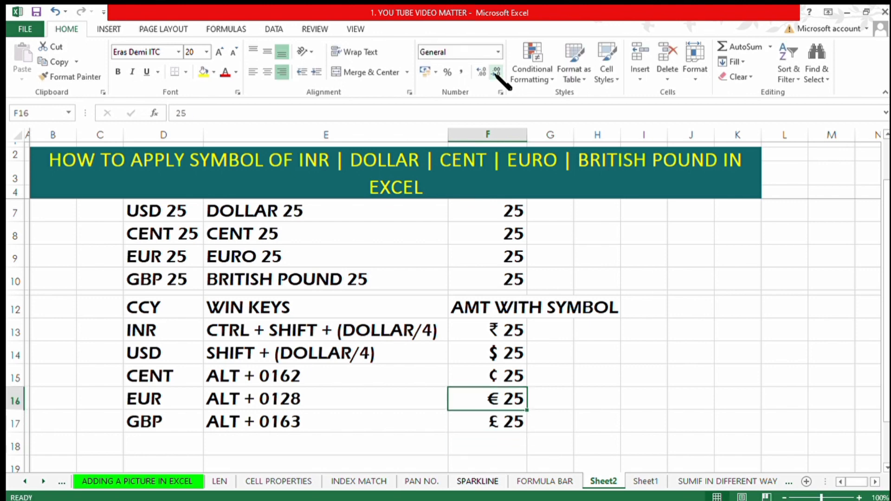
{"action": "key", "text": "Up"}
{"action": "key", "text": "Down"}
{"action": "key", "text": "Down"}
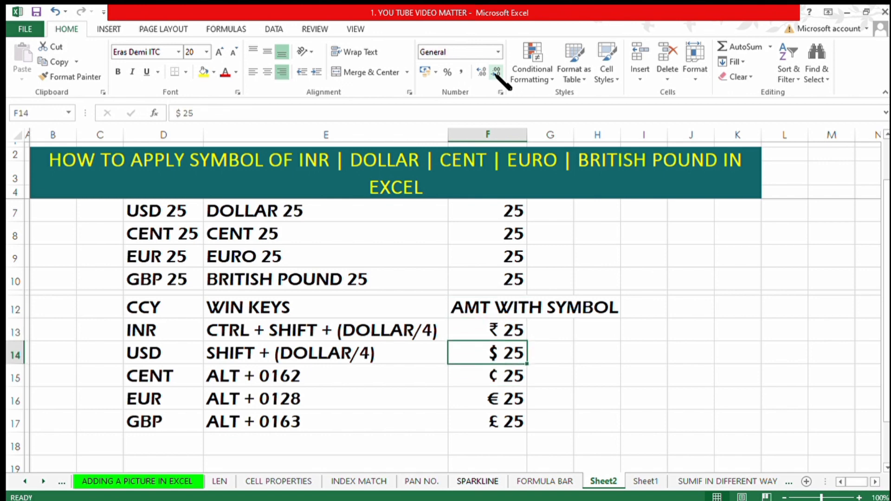